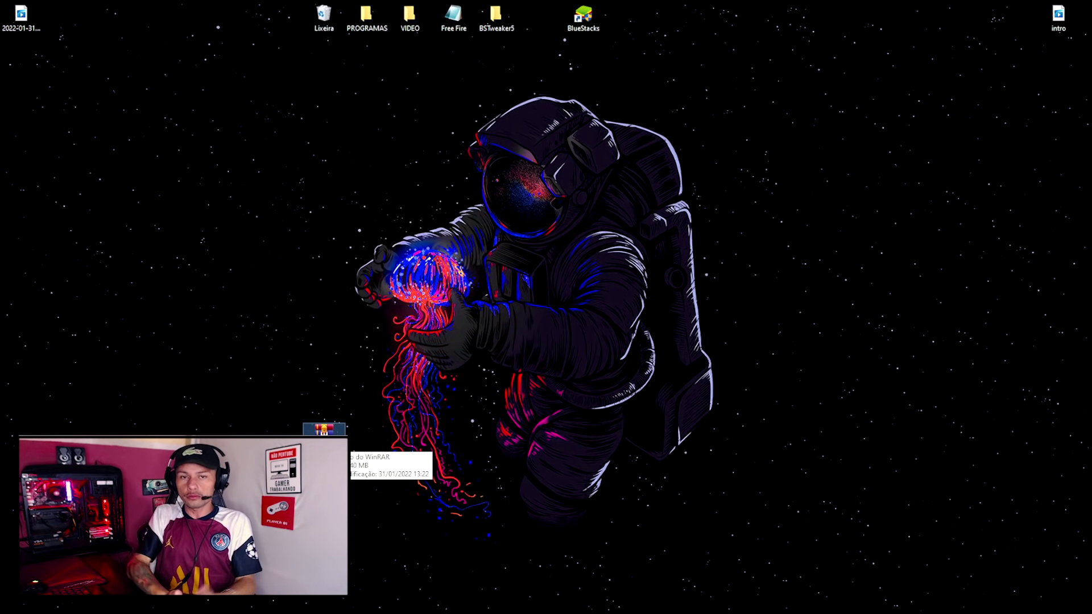
Move the Nova pasta archive to an open area near the lower centre of the desktop.
drag(329, 447, 502, 453)
drag(378, 403, 626, 549)
drag(421, 377, 569, 484)
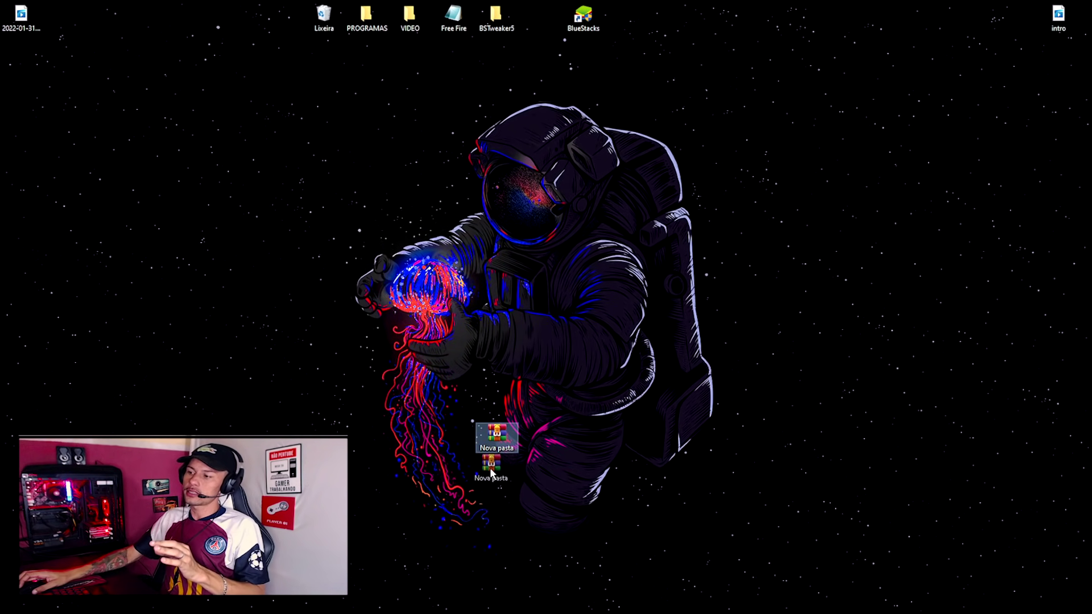
drag(497, 443, 496, 488)
click(547, 521)
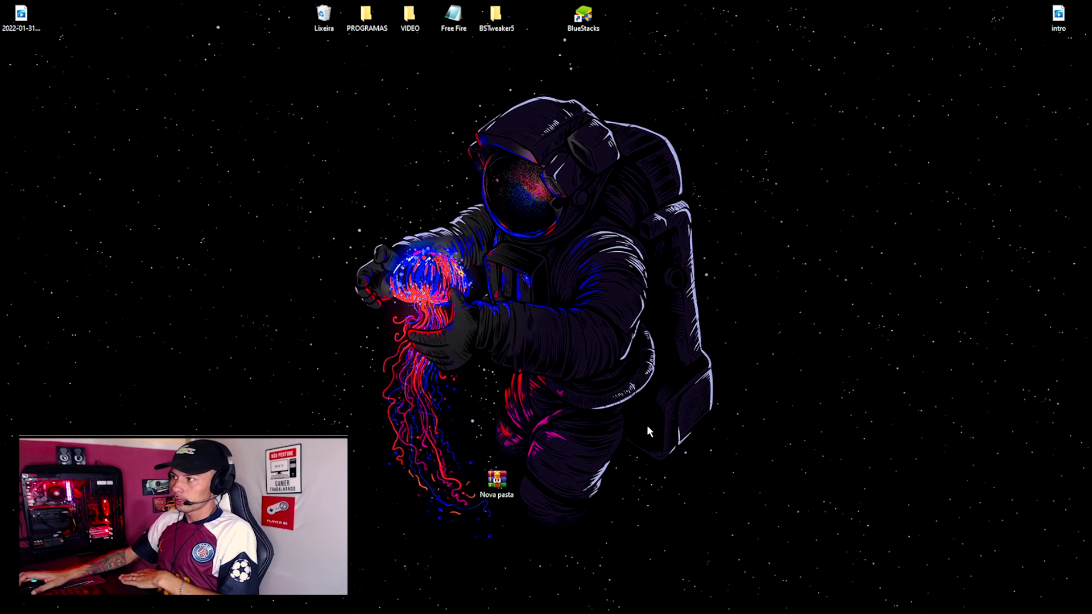
drag(434, 422, 506, 441)
Extract the Nova pasta archive directly onto the desktop and place the extracted folder beside it.
right_click(506, 439)
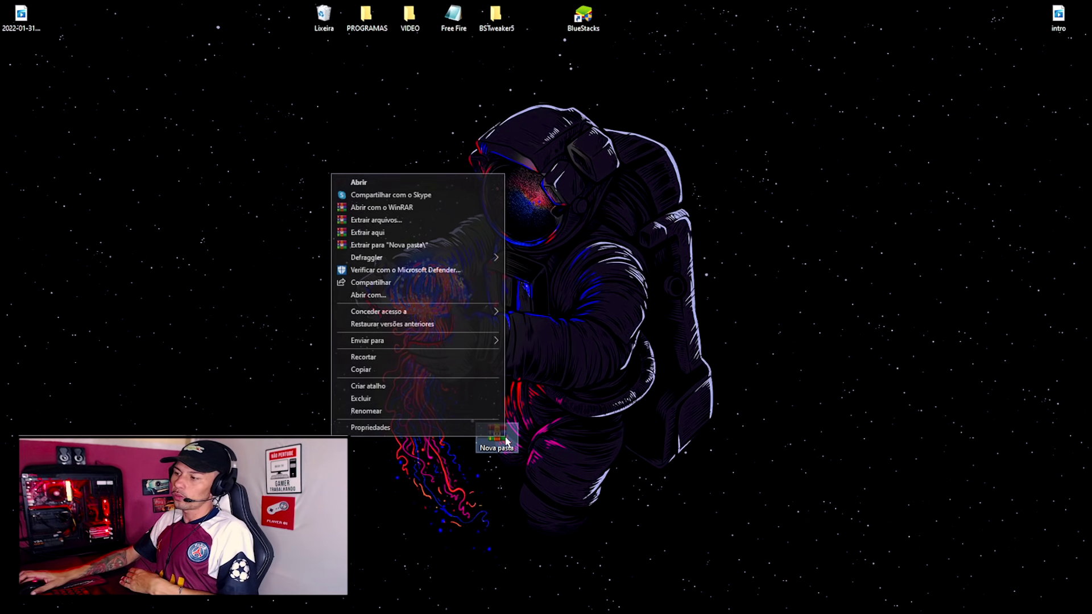
click(383, 233)
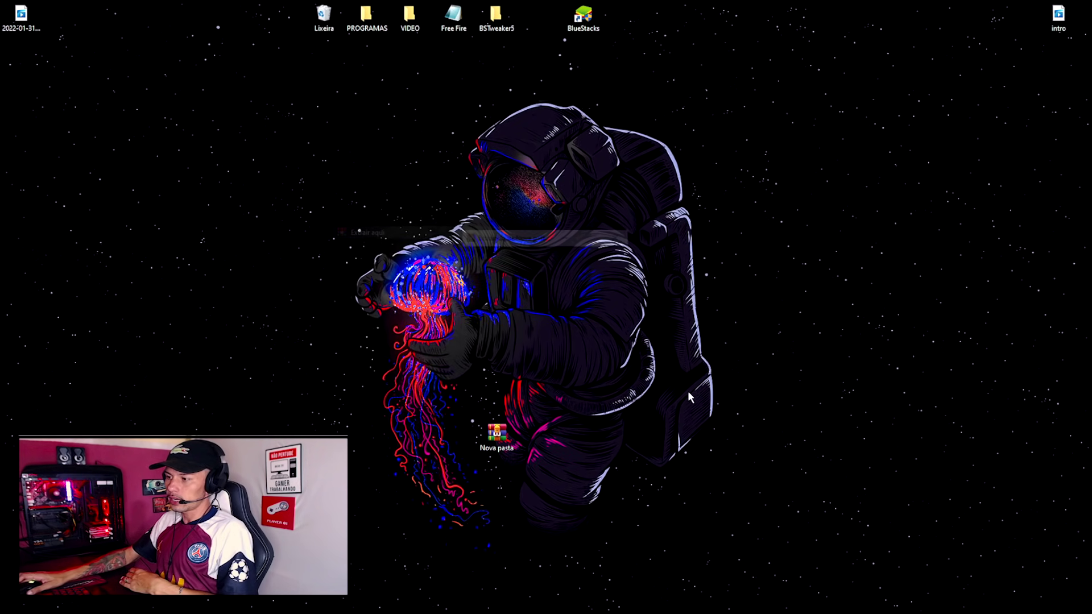
drag(42, 72, 545, 441)
Delete the Nova pasta archive from the desktop, keeping the extracted folder.
ctrl+click(490, 436)
right_click(487, 435)
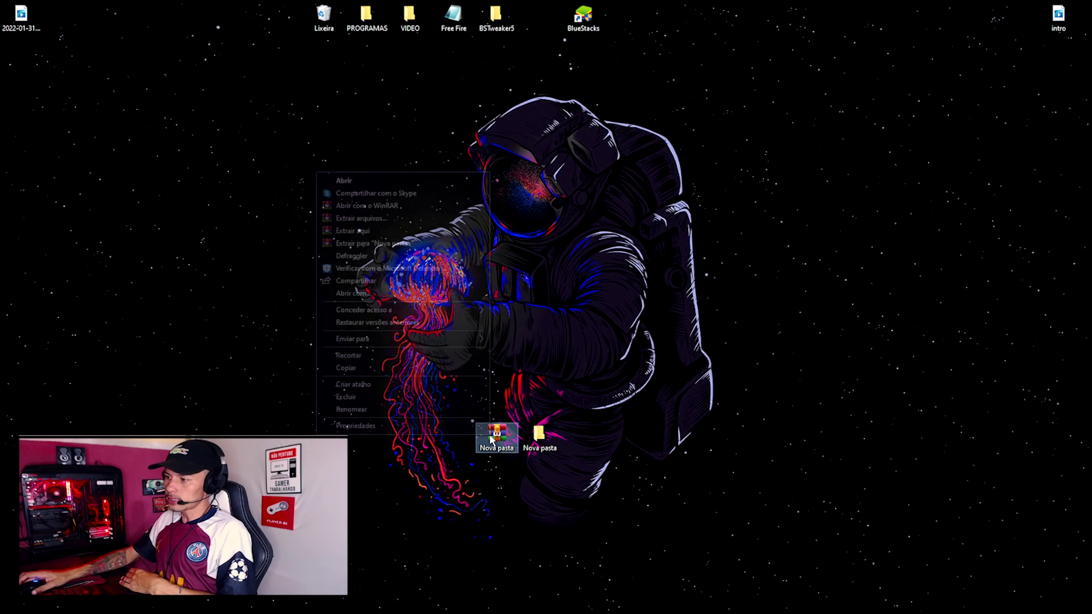
click(399, 394)
Install OTIMIZAÇÃO DE FPS 2.0 from the Nova pasta folder to the default destination, and close the browser window showing the Instagram profile.
double_click(541, 446)
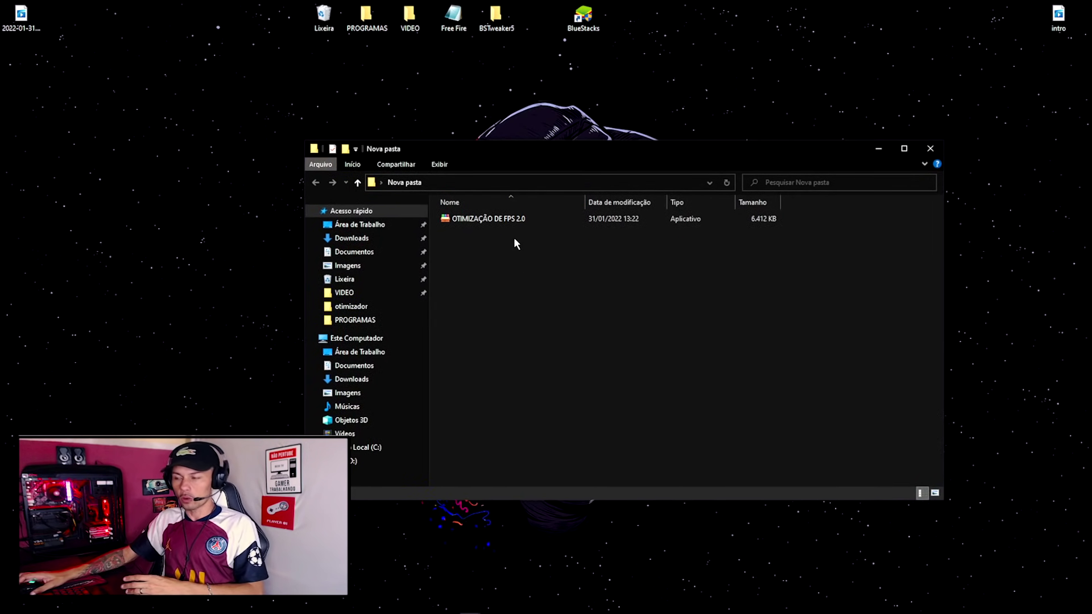
click(489, 226)
double_click(488, 224)
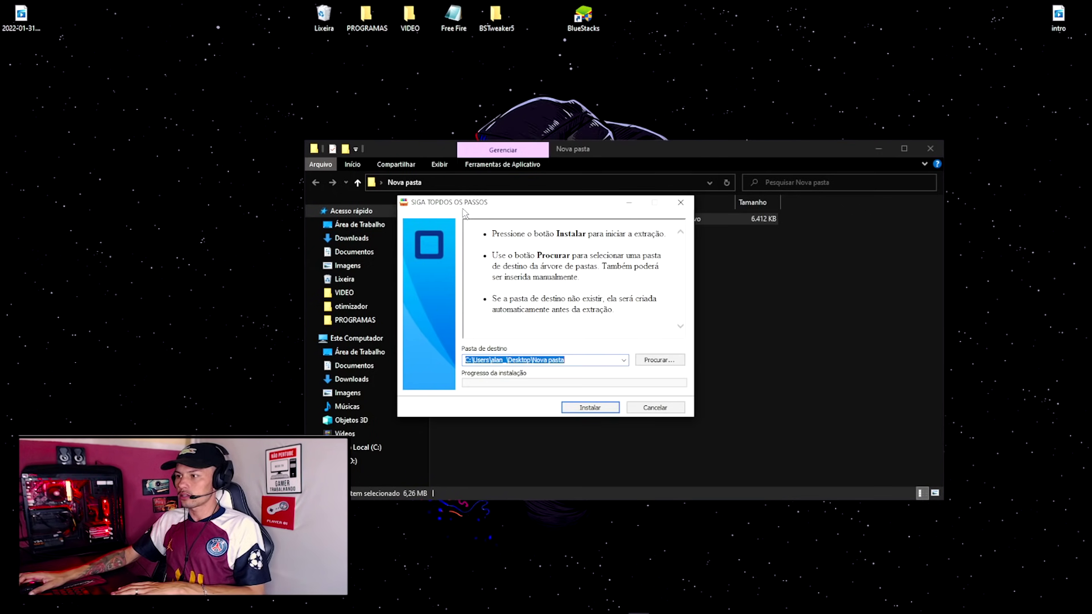
click(590, 408)
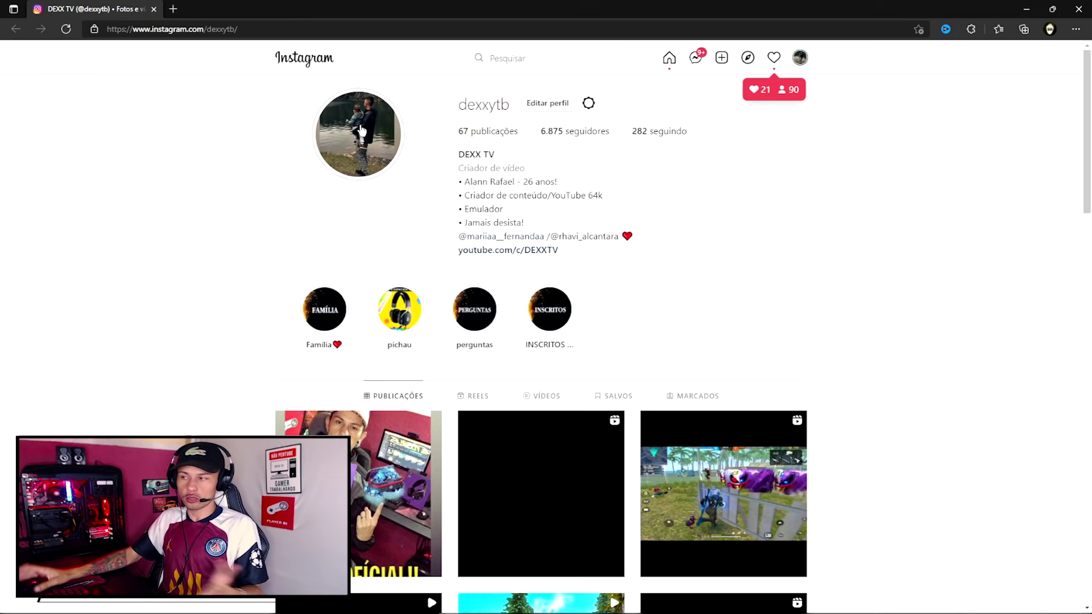
click(1077, 11)
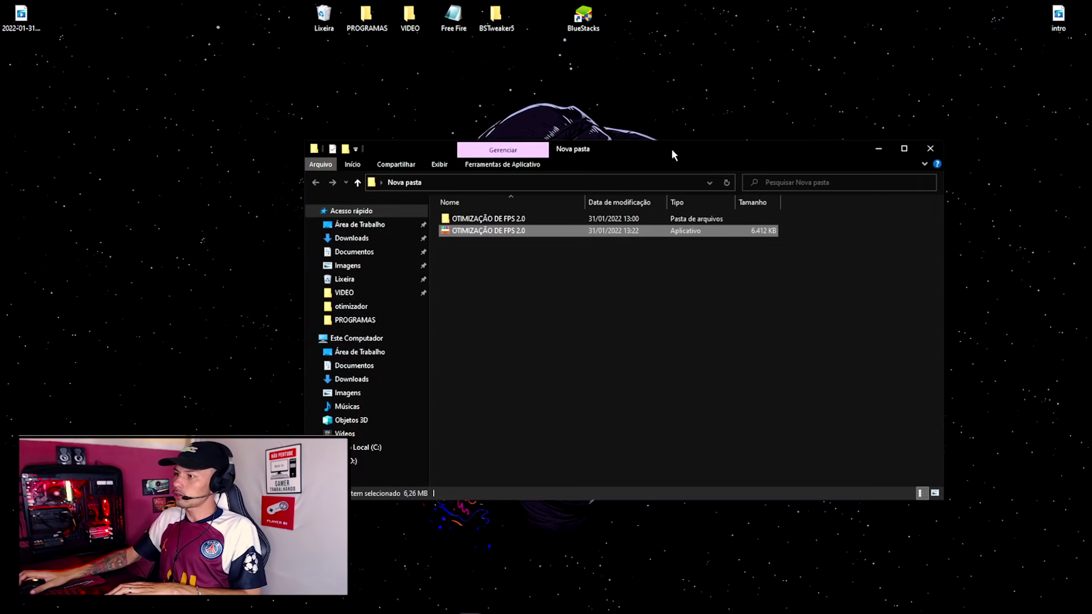
Open the extracted OTIMIZAÇÃO DE FPS 2.0 folder and look over the files it contains.
double_click(498, 219)
drag(503, 355, 498, 220)
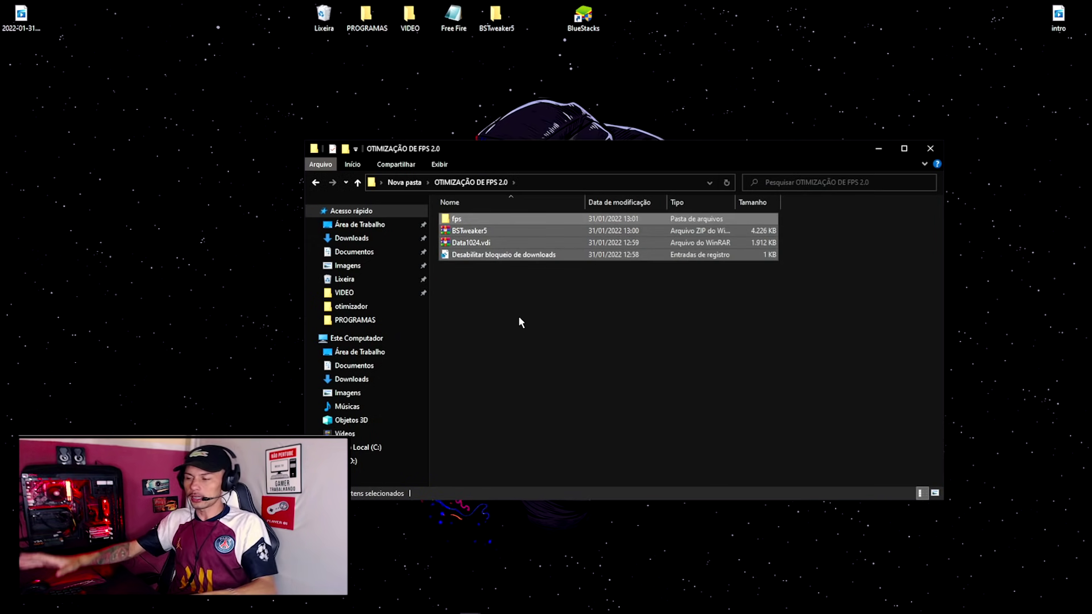
click(543, 333)
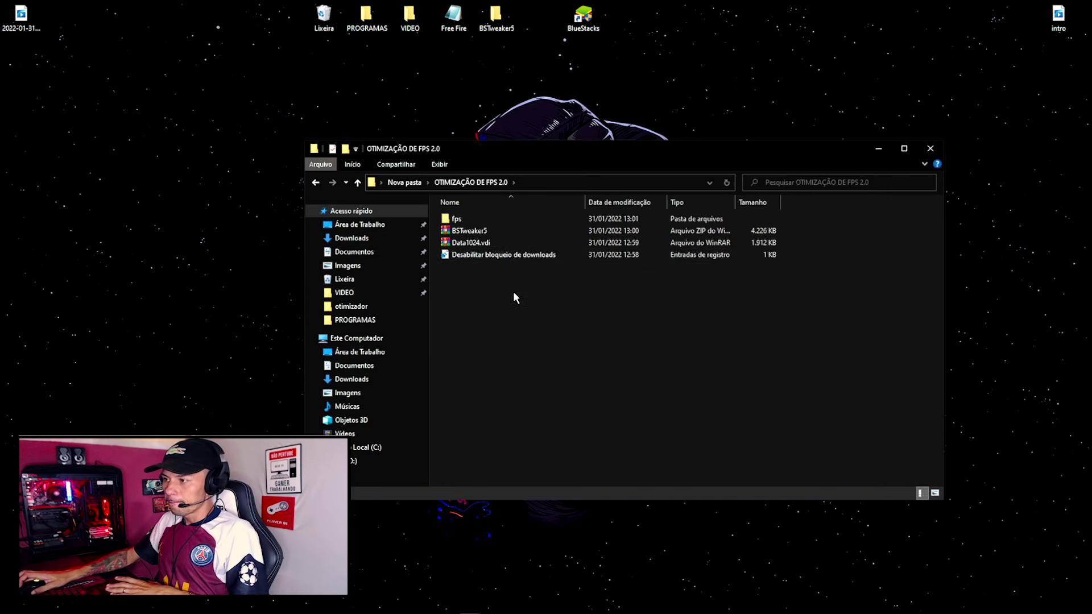
click(472, 222)
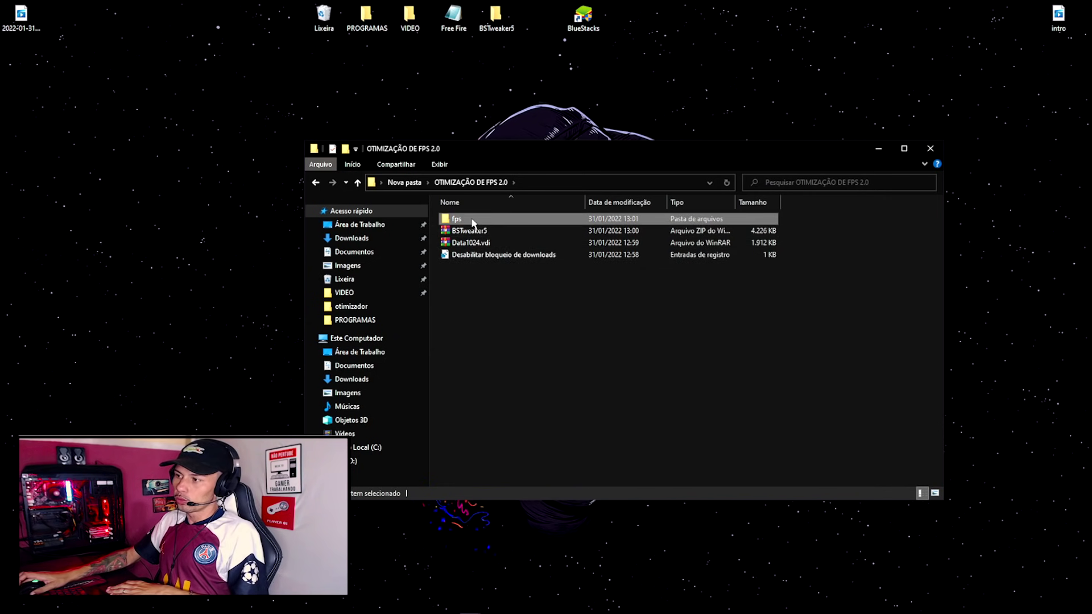
click(487, 231)
click(486, 245)
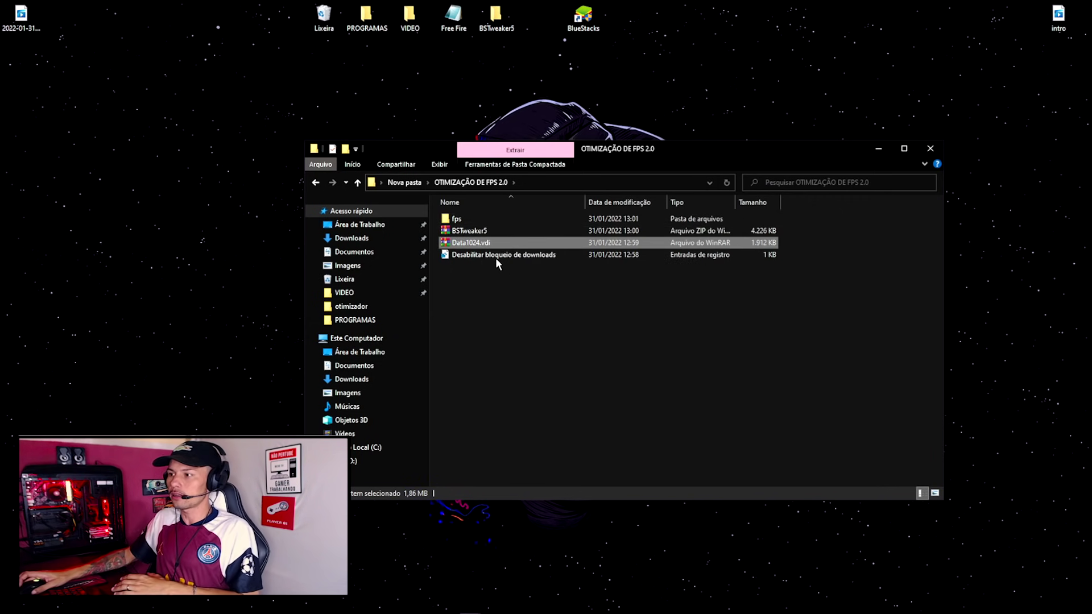
click(506, 271)
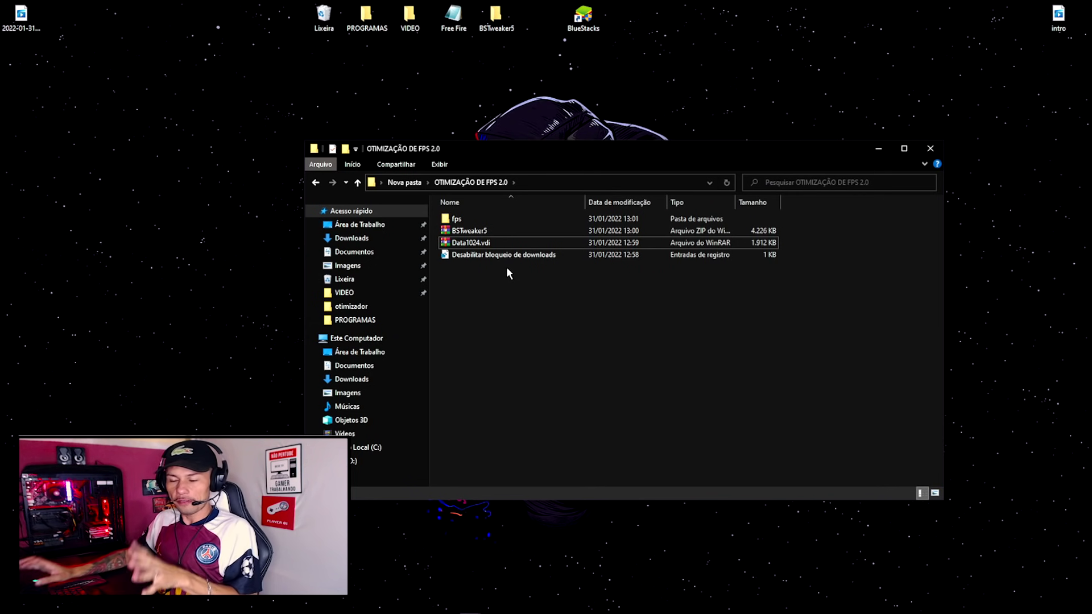
View the Desabilitar bloqueio de downloads registry file as text, examine its key path and ScanWithAntiVirus entry, and close it.
click(511, 256)
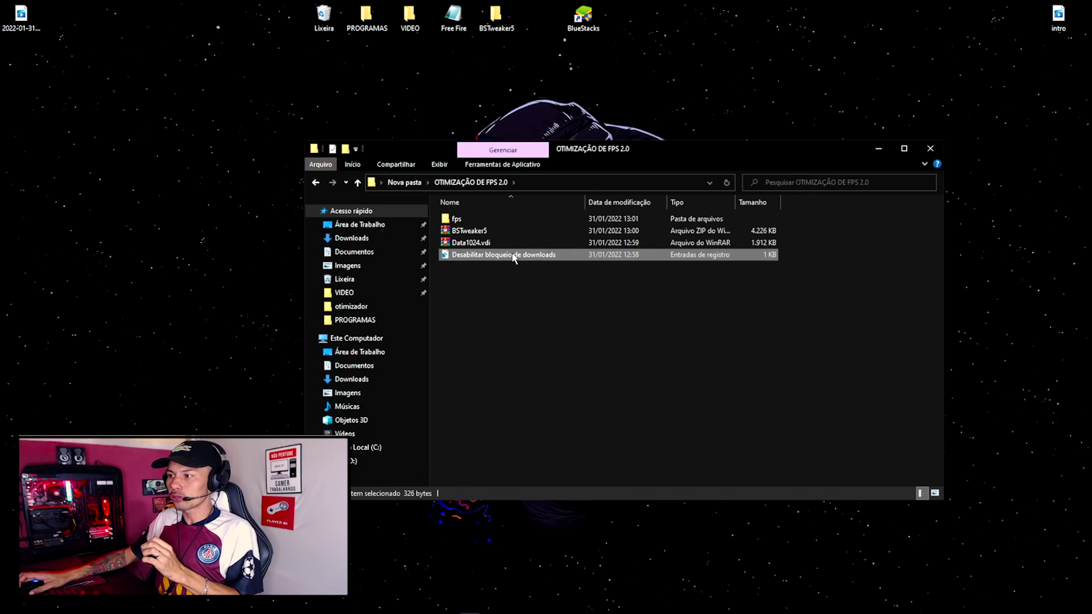
right_click(511, 257)
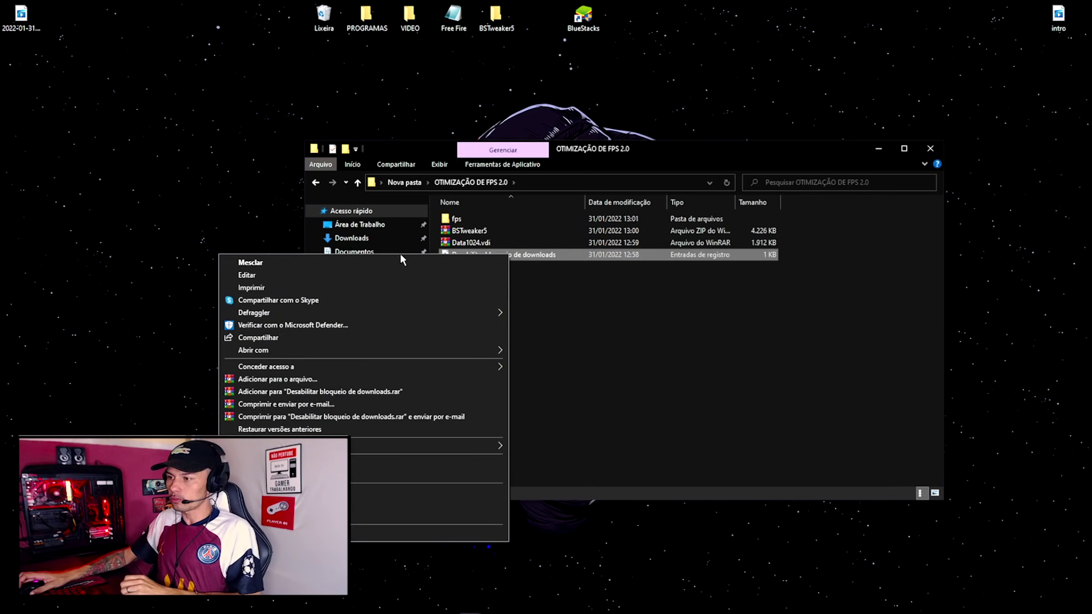
click(326, 275)
drag(315, 72, 541, 117)
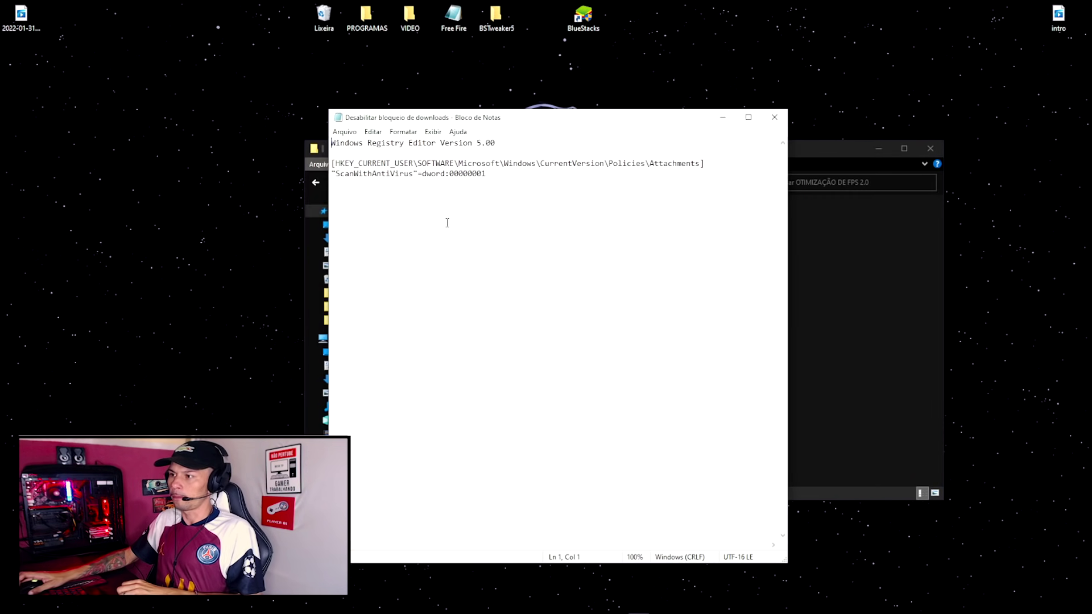
drag(336, 163, 487, 175)
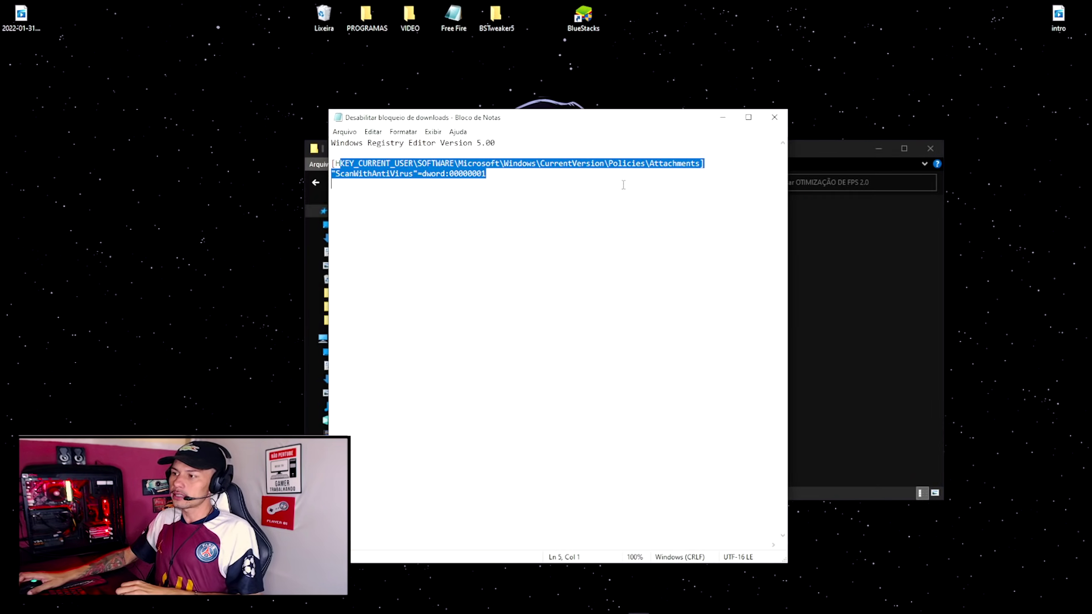
click(575, 191)
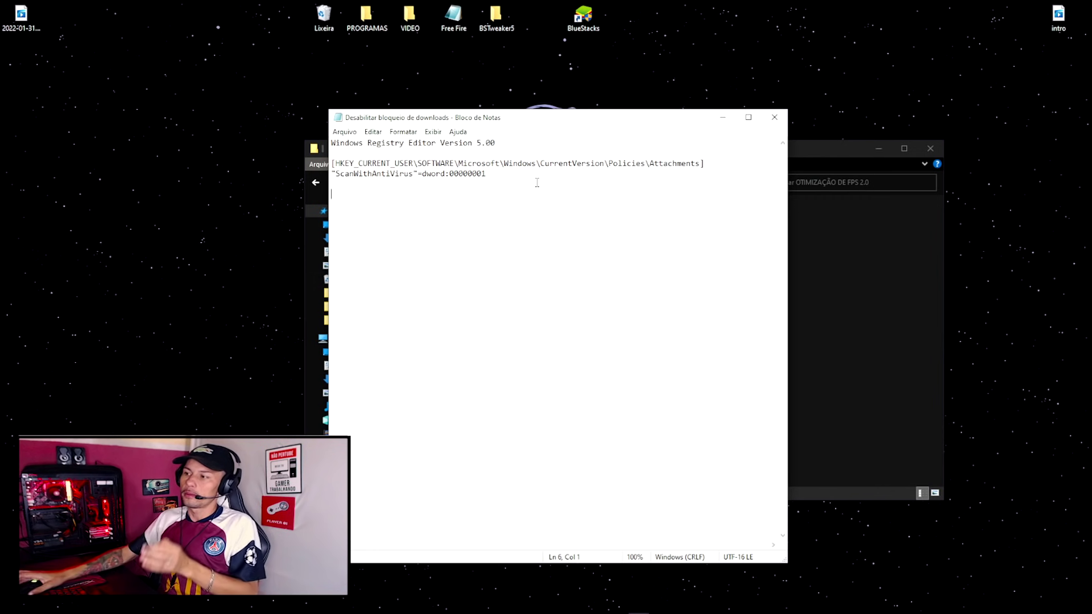
drag(331, 163, 721, 163)
click(732, 176)
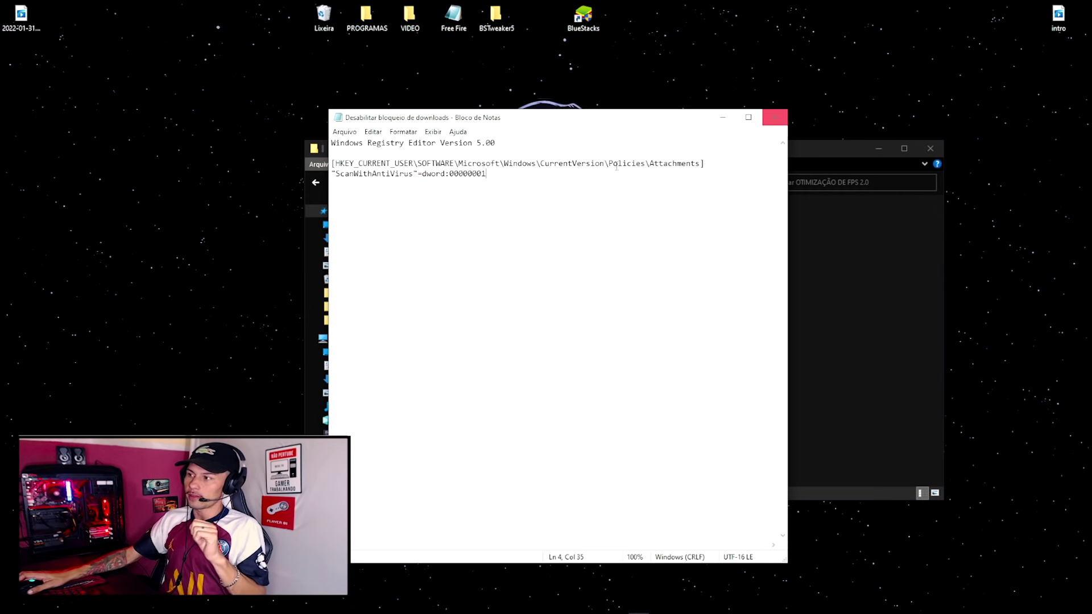
click(775, 117)
Run the Desabilitar bloqueio de downloads file to merge its entries into the registry, approving the administrator prompt.
double_click(495, 257)
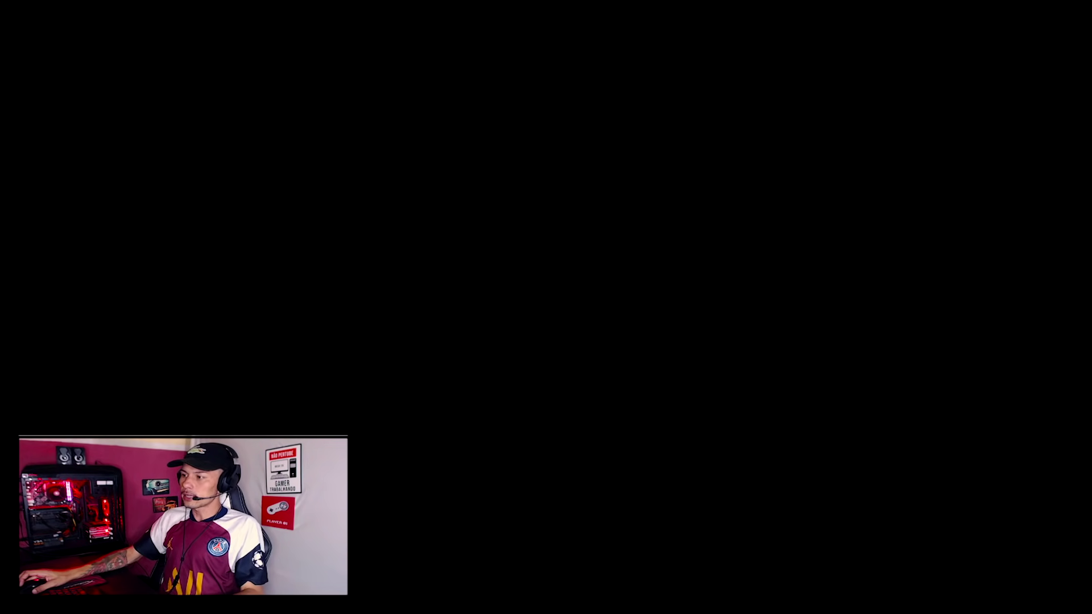
click(493, 319)
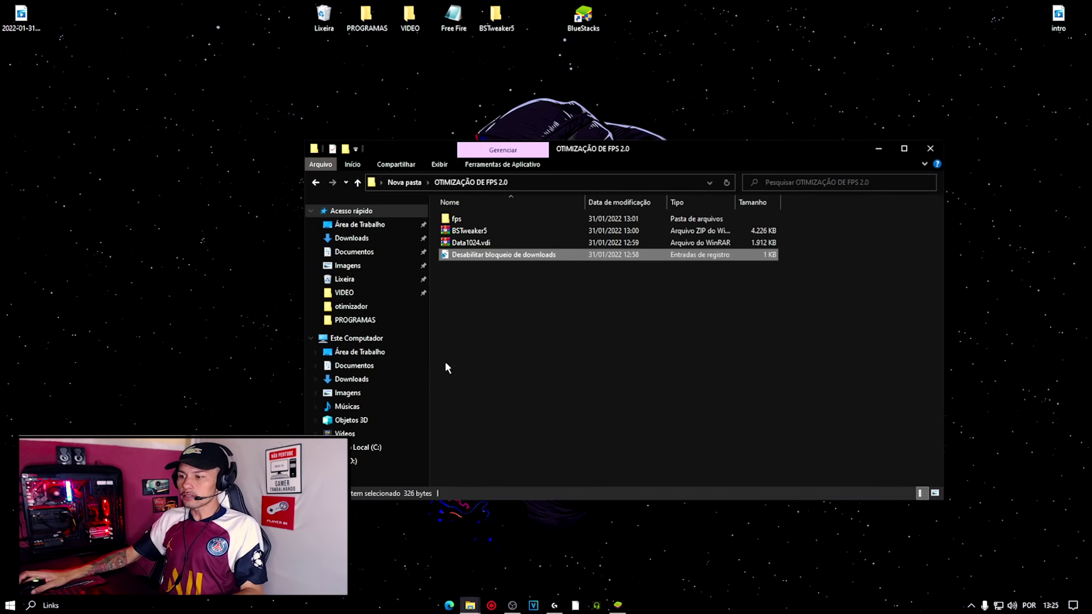
Search Windows for EDITOR, open Editor do Registro and reposition its window higher on the desktop.
click(32, 606)
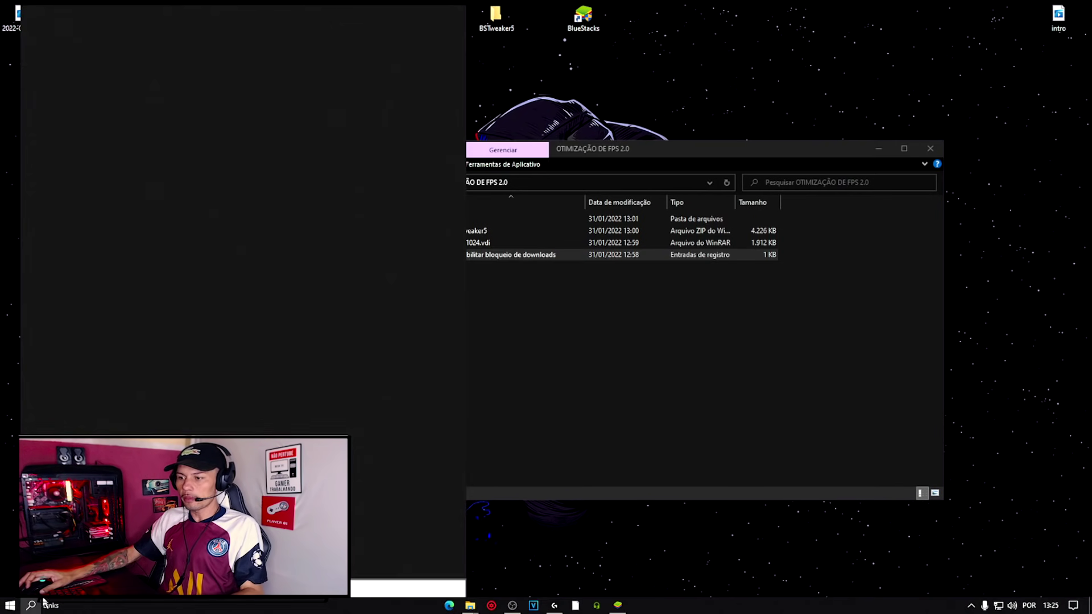
text(EDITOR)
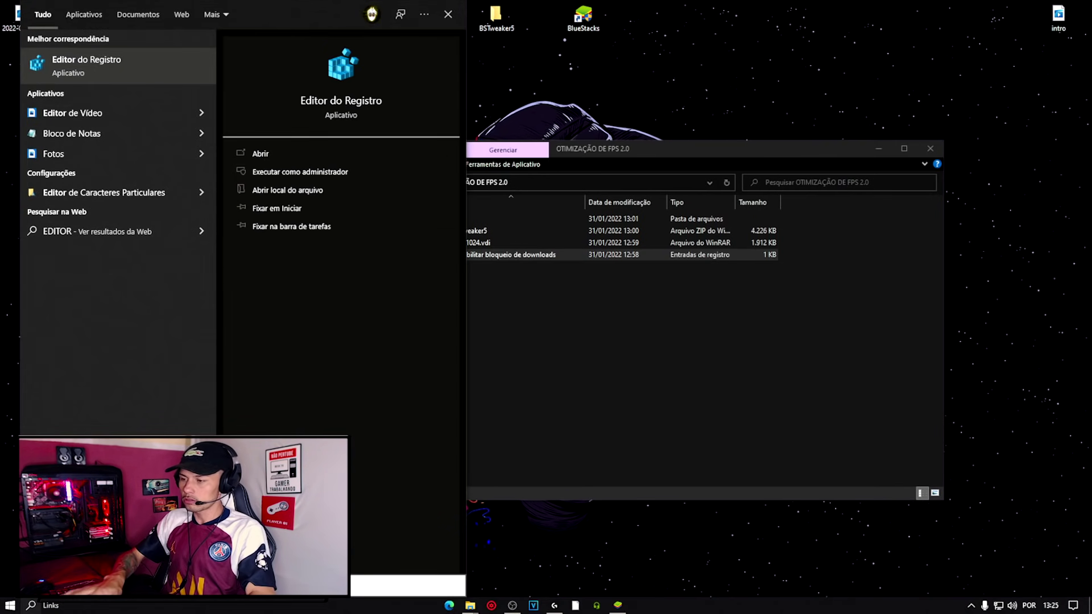
click(150, 67)
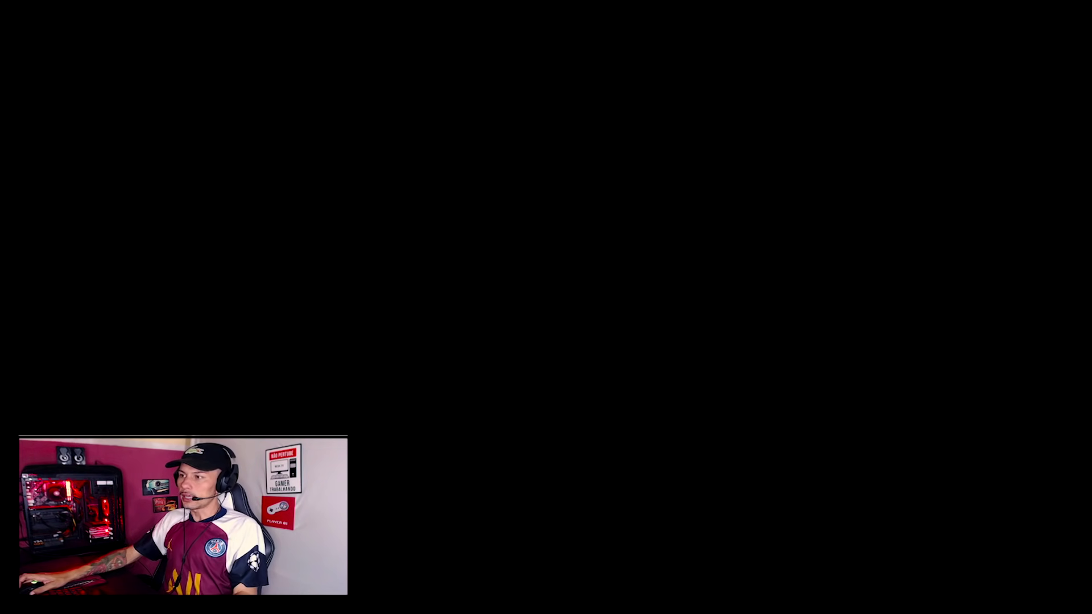
scroll(353, 261, up, 10)
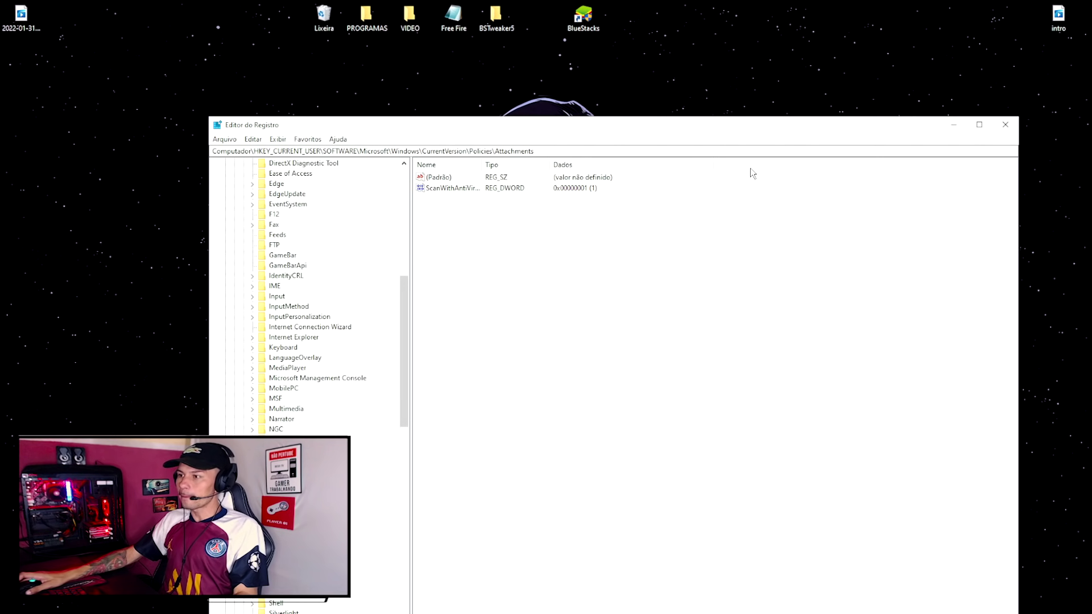
drag(604, 125, 609, 54)
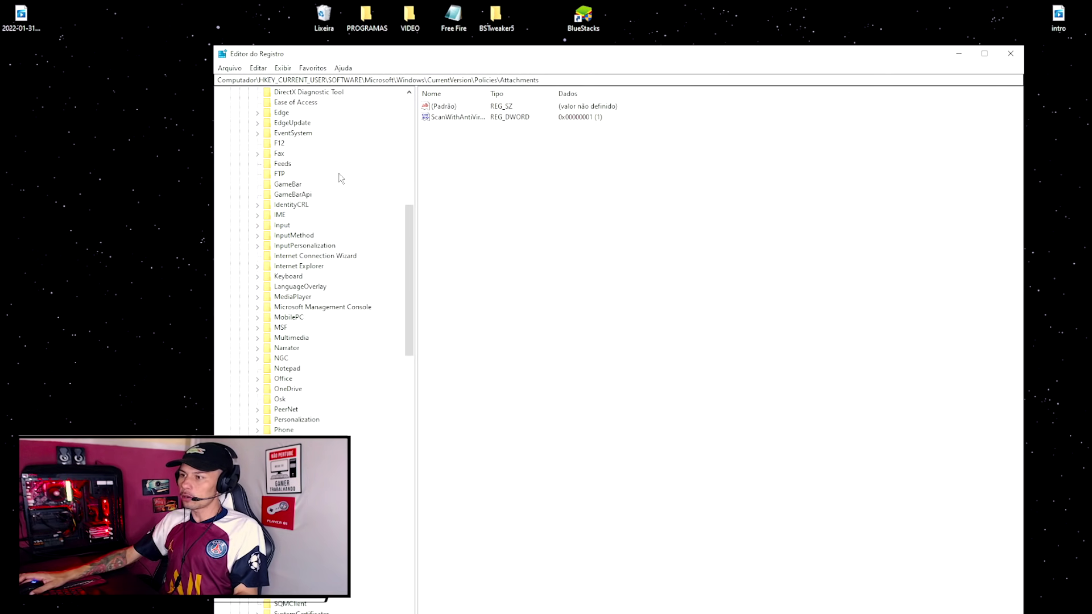
Inspect the HKEY_CURRENT_USER\SOFTWARE\Microsoft\Windows\CurrentVersion\Policies\Attachments key in the registry tree, and close the editor.
scroll(322, 292, down, 14)
scroll(285, 297, up, 20)
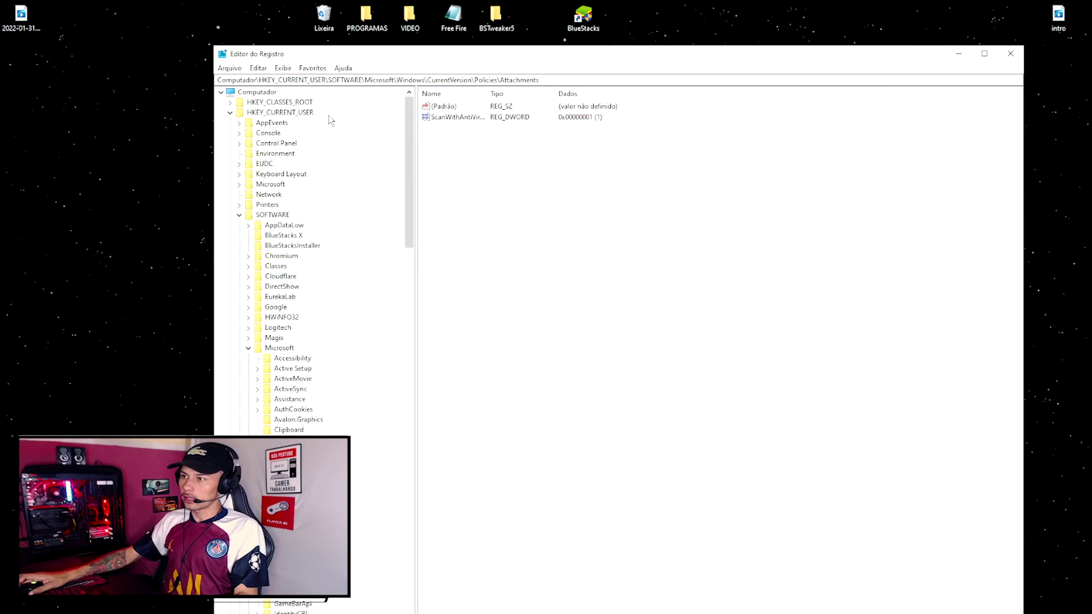
click(268, 214)
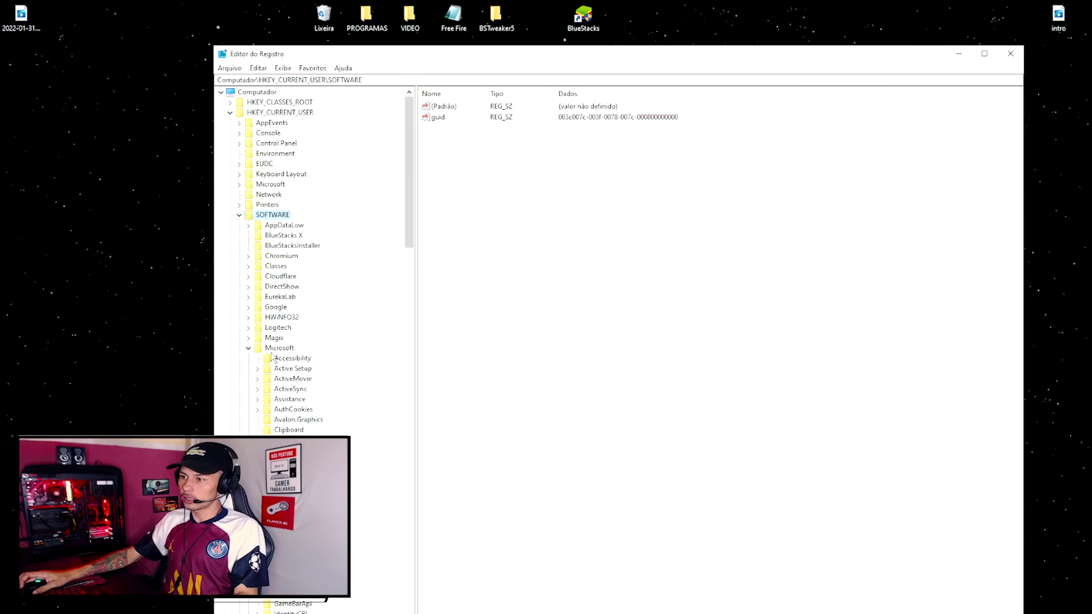
scroll(290, 373, down, 20)
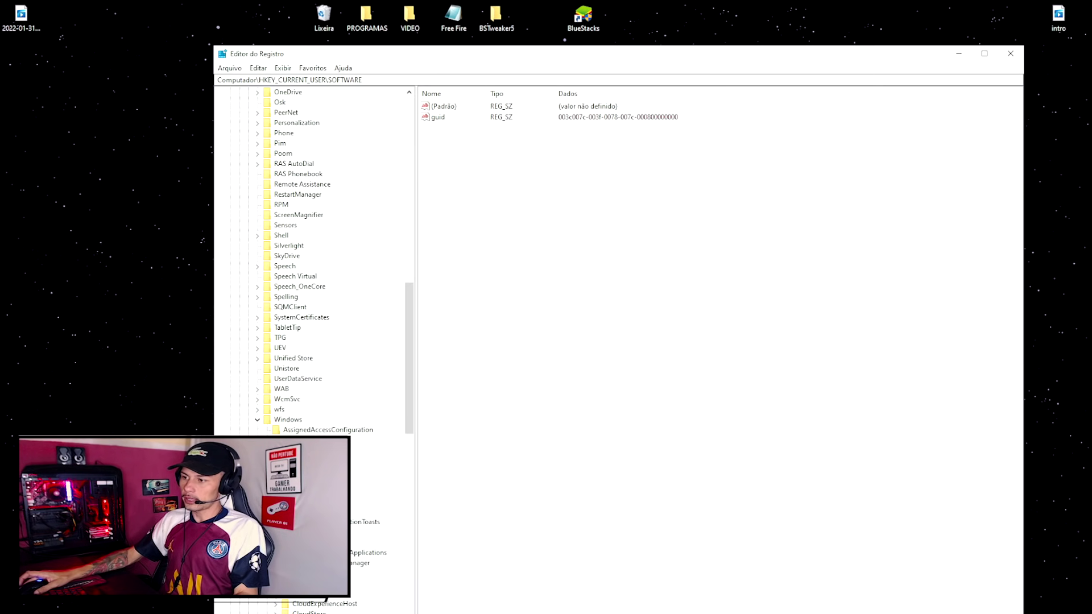
scroll(315, 392, down, 15)
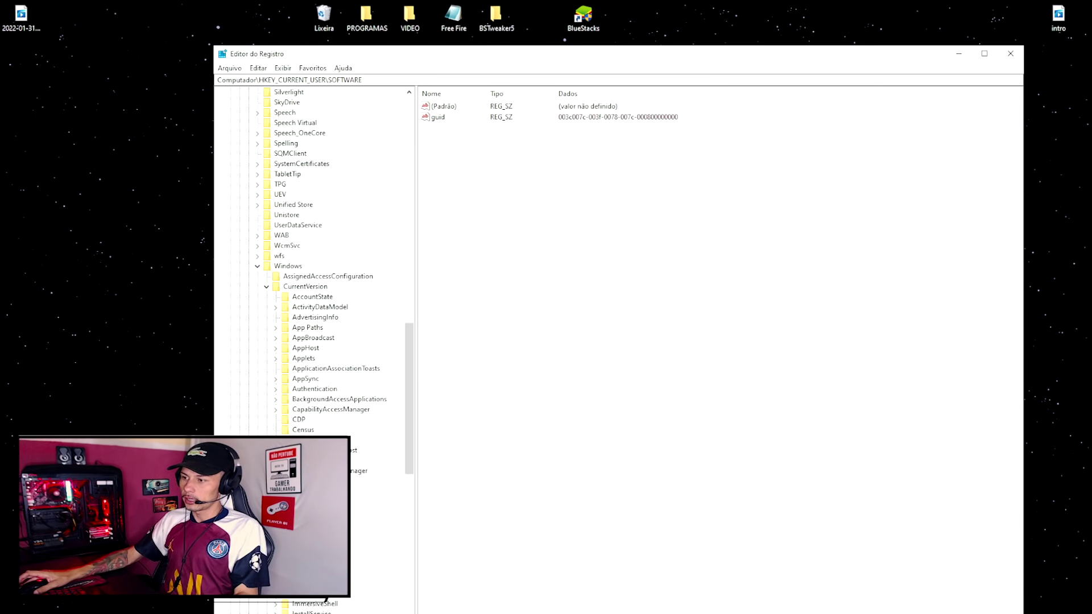
click(316, 400)
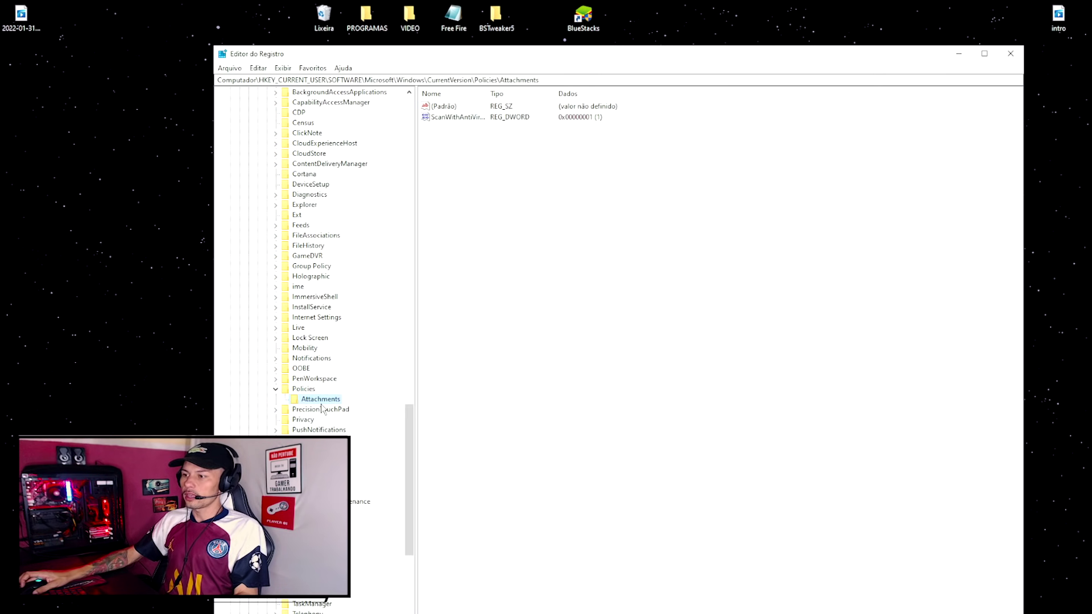
click(1011, 54)
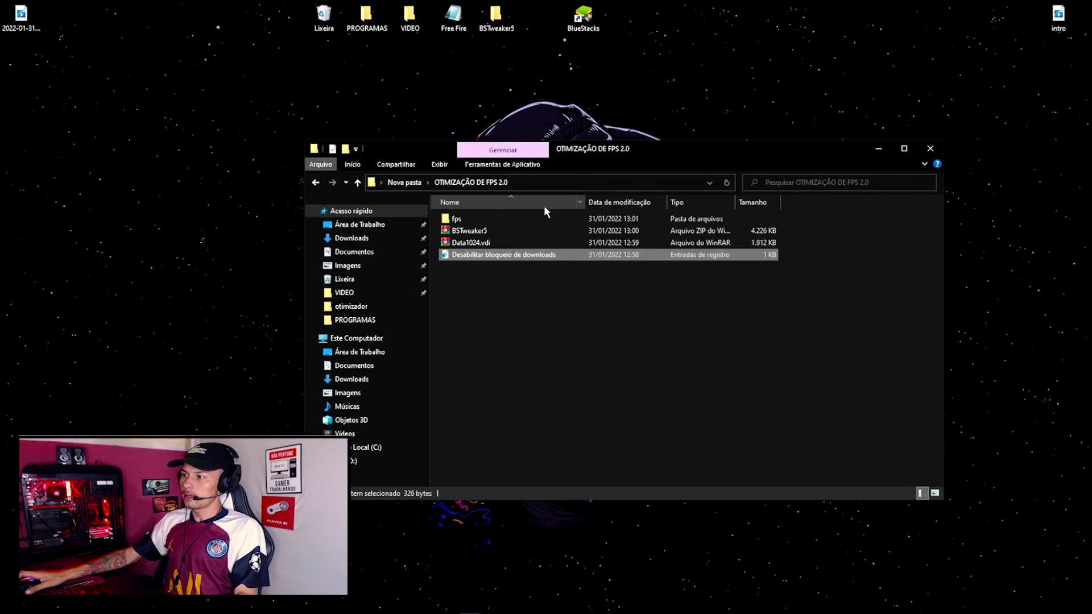
Reopen the Desabilitar bloqueio de downloads file as text and check its registry key path.
right_click(479, 257)
click(258, 274)
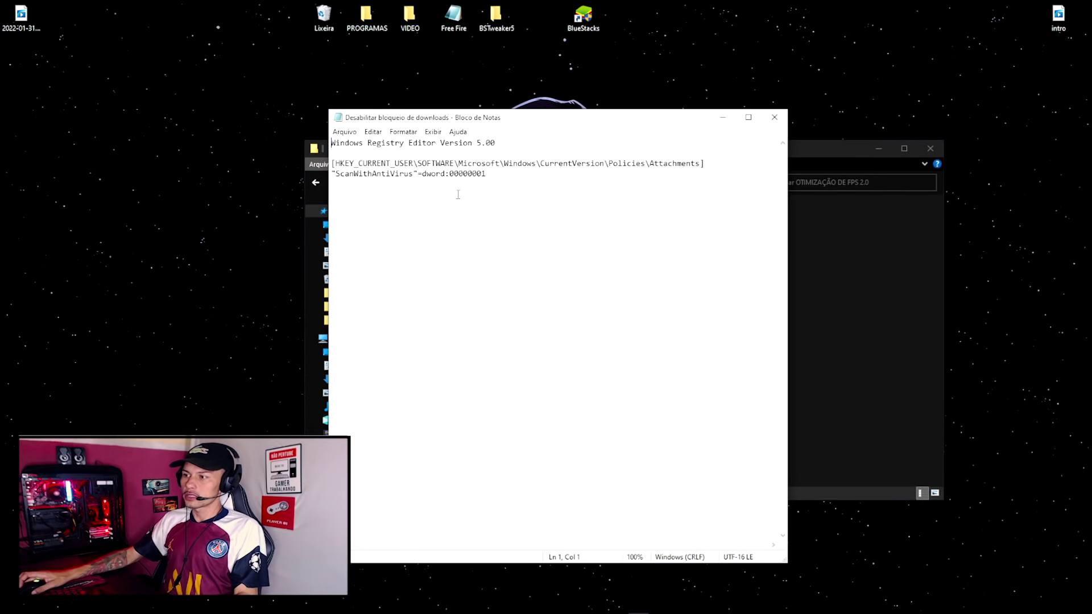
drag(357, 170, 645, 168)
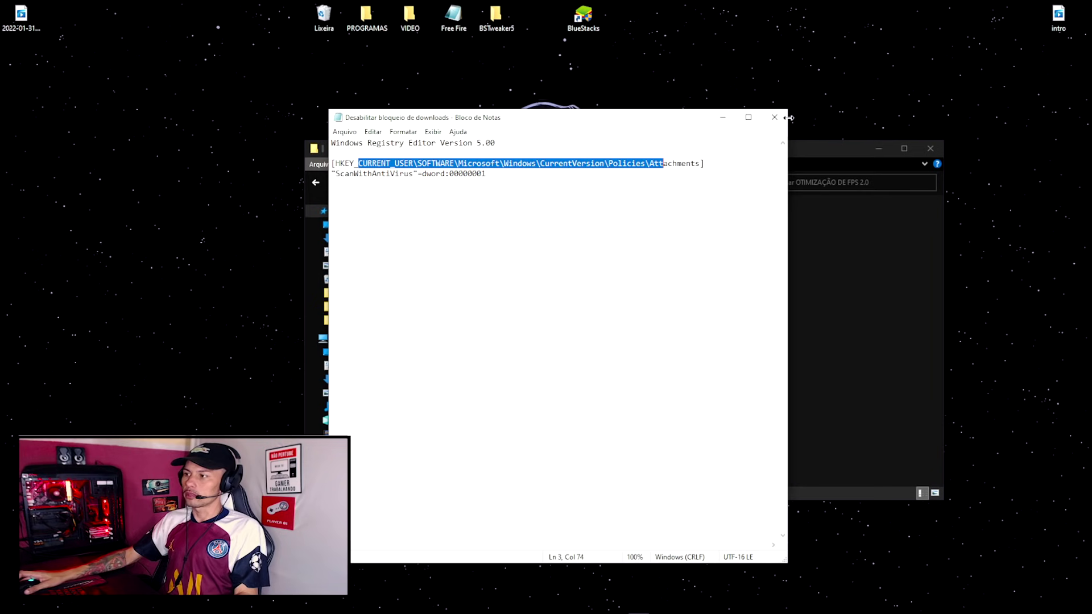
Close the opened registry text file and extract the BSTweaker5 archive into the current OTIMIZAÇÃO DE FPS 2.0 folder.
click(774, 117)
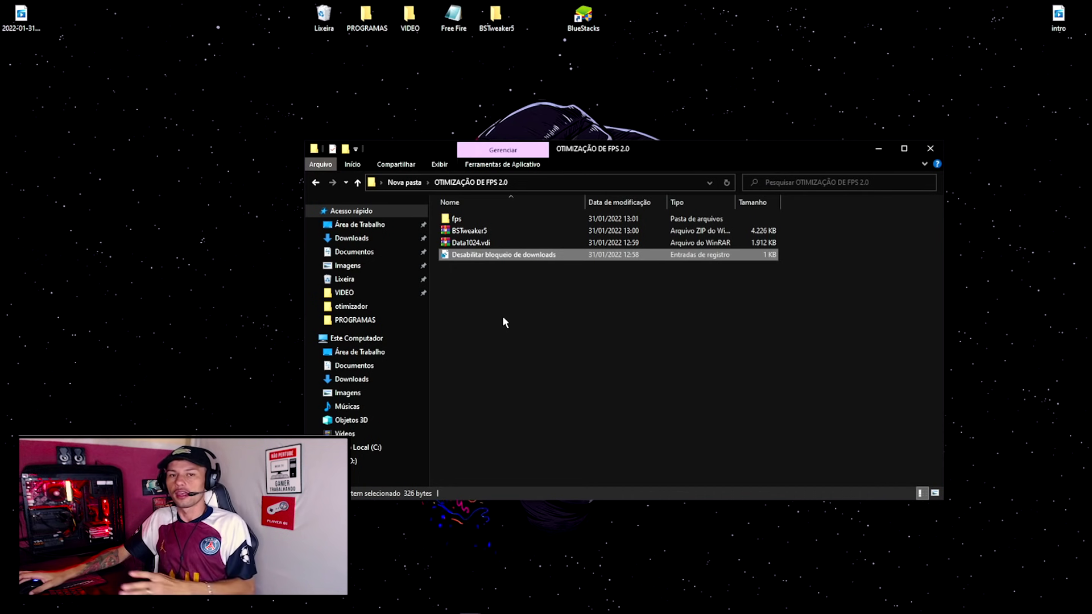
click(489, 231)
right_click(487, 234)
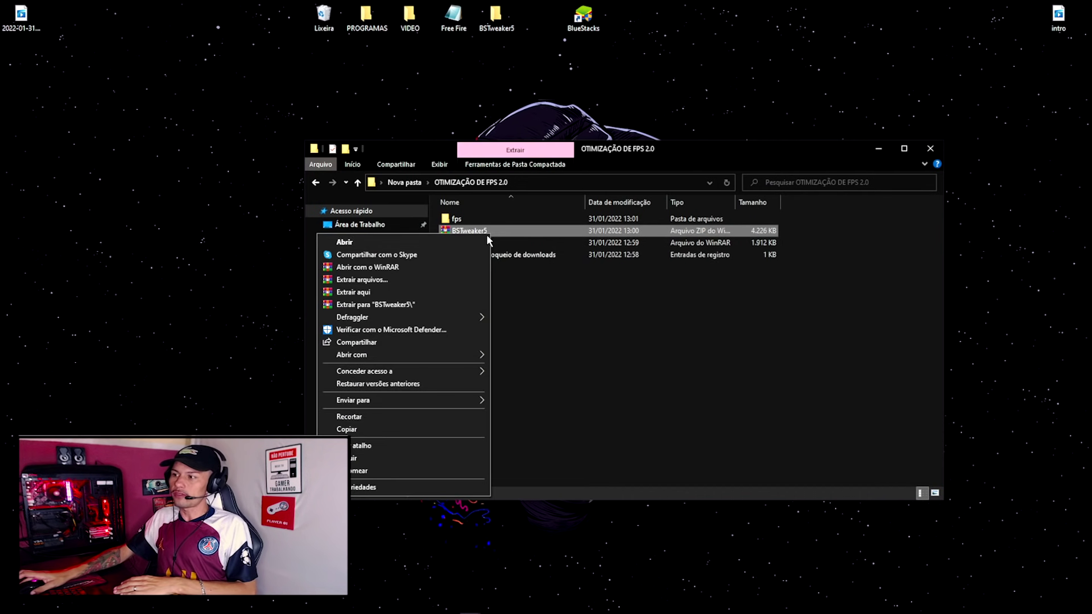
click(380, 293)
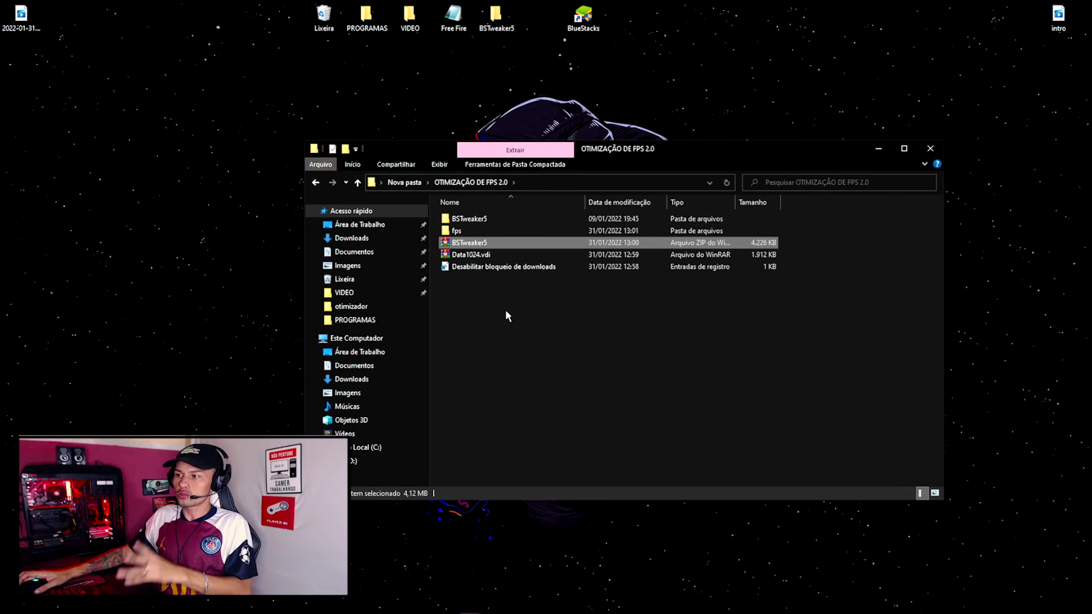
Open the extracted BSTweaker5 folder and run the BlueStacksTweaker5 application.
click(479, 220)
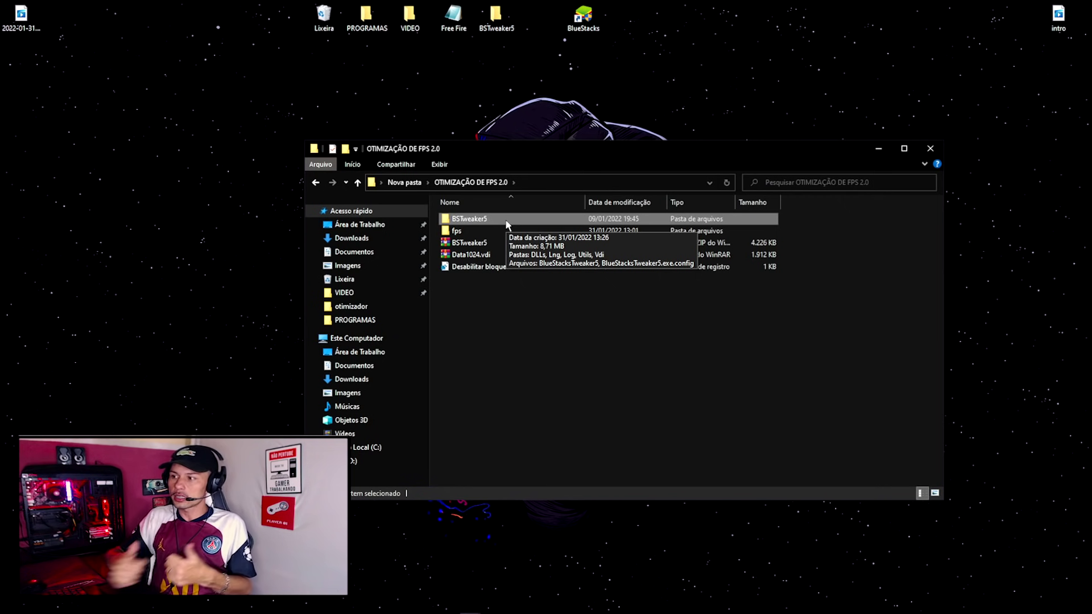
double_click(470, 219)
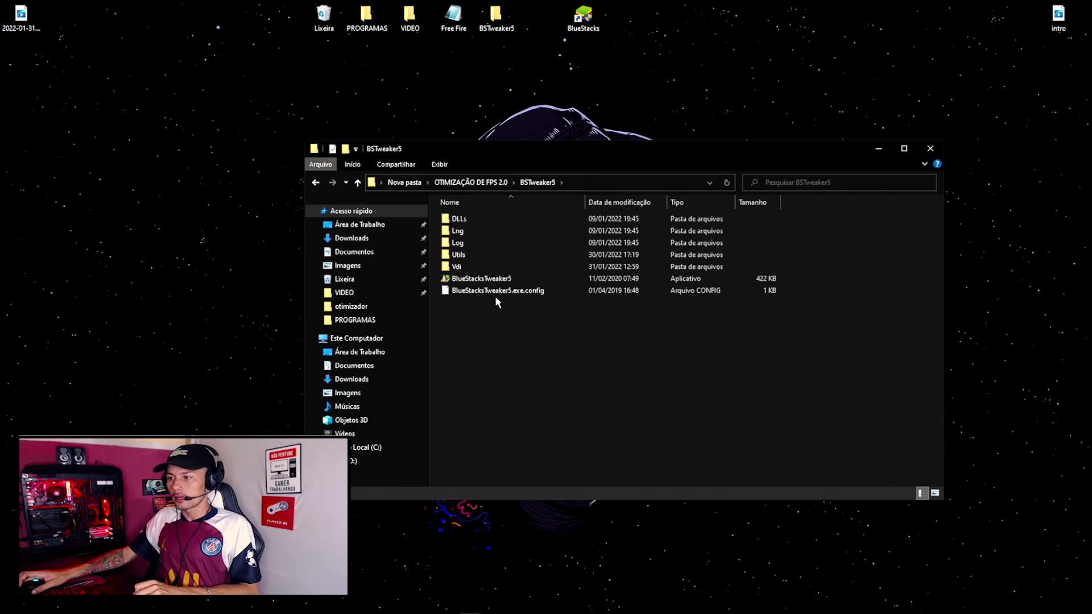
double_click(478, 279)
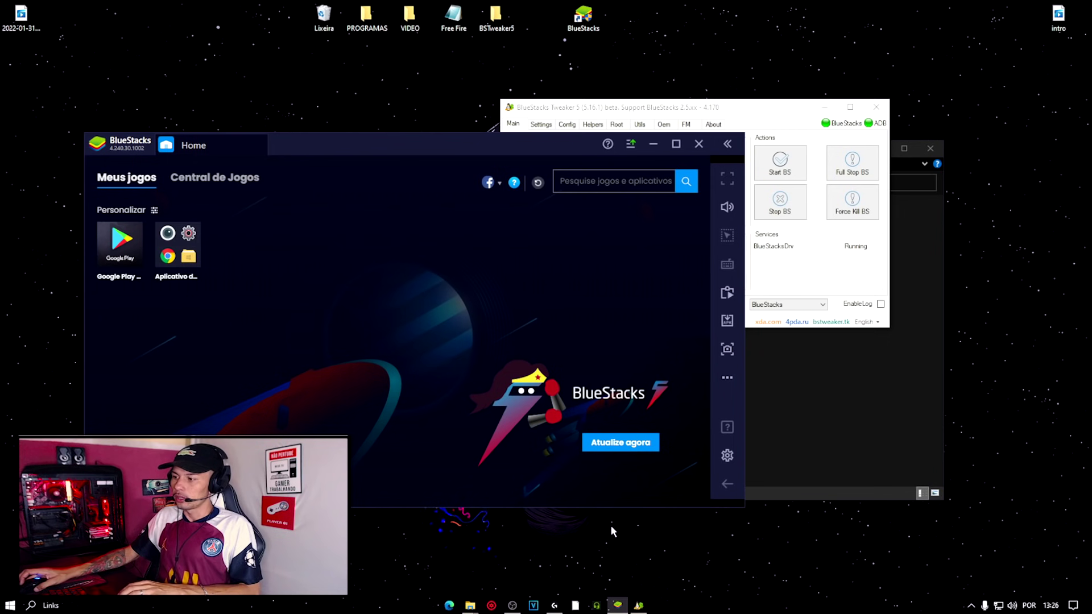
Reposition the BlueStacks window, check Armazenamento in the Android settings from the system apps, and close the settings and the apps folder.
drag(391, 153, 477, 124)
click(281, 223)
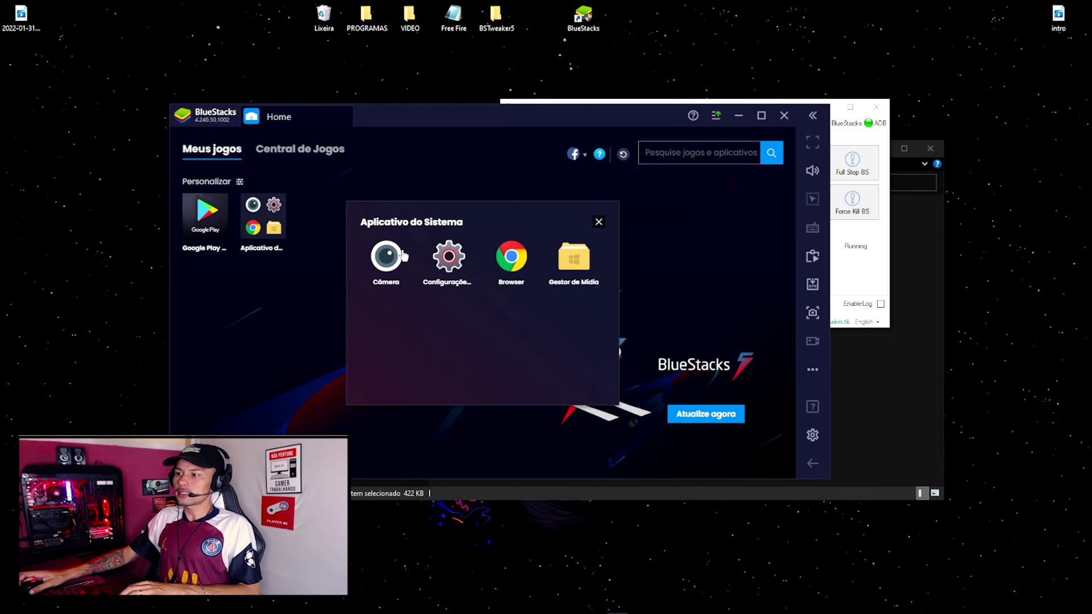
click(449, 261)
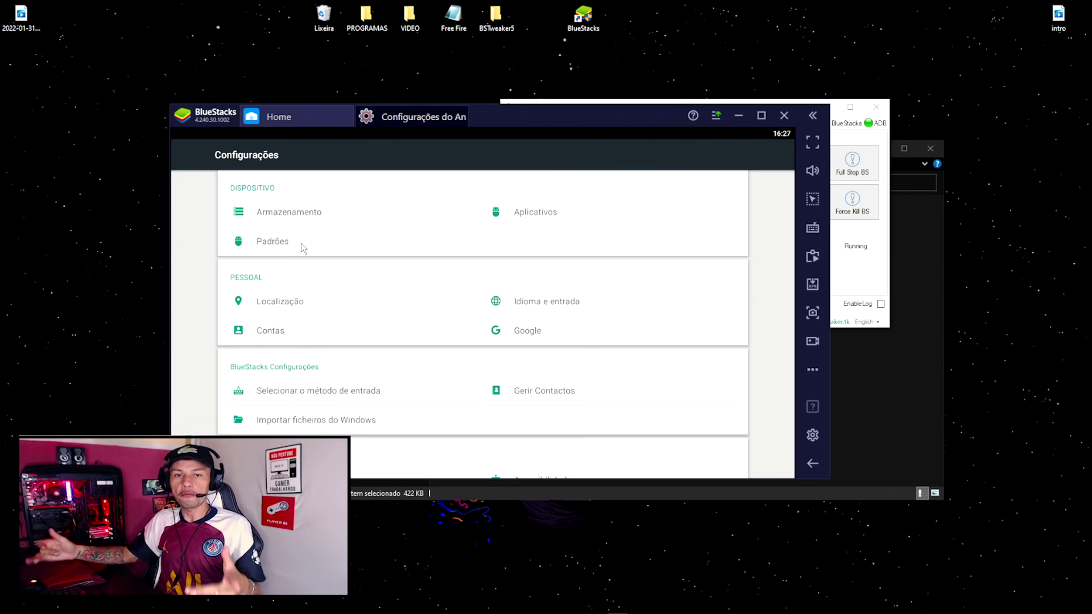
click(319, 215)
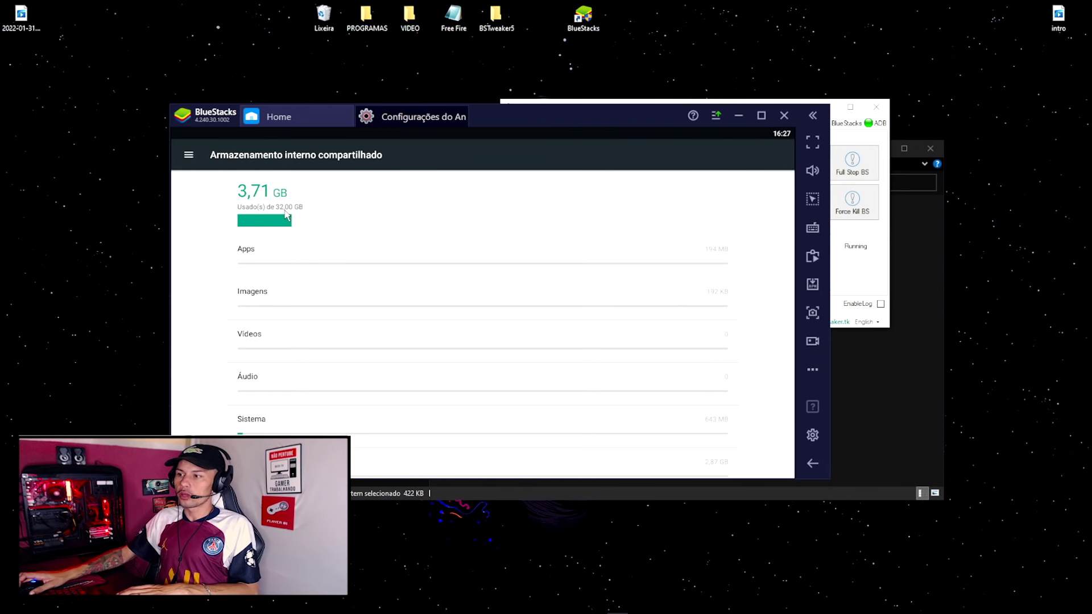
click(464, 110)
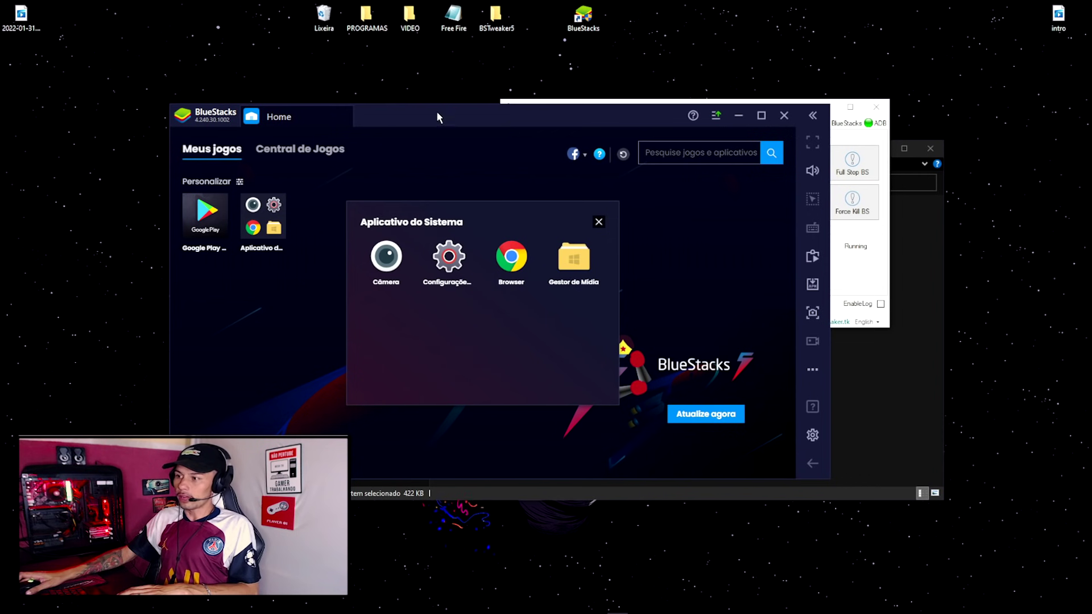
click(476, 177)
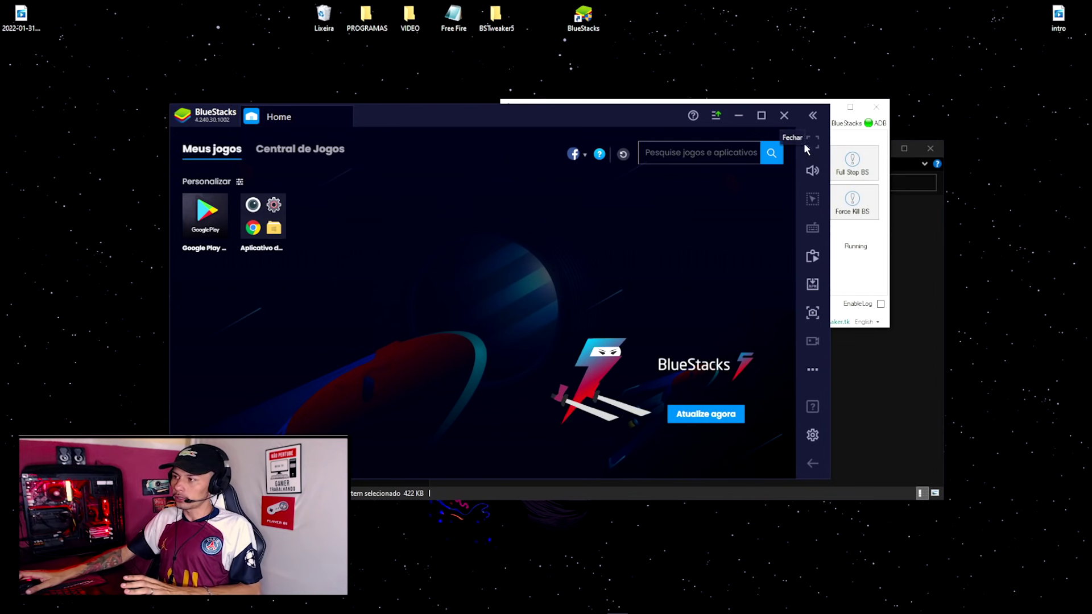
Fully stop BlueStacks from the tweaker, inspect the sizes offered for Total Reset & Resize Data, and close the tweaker.
click(852, 164)
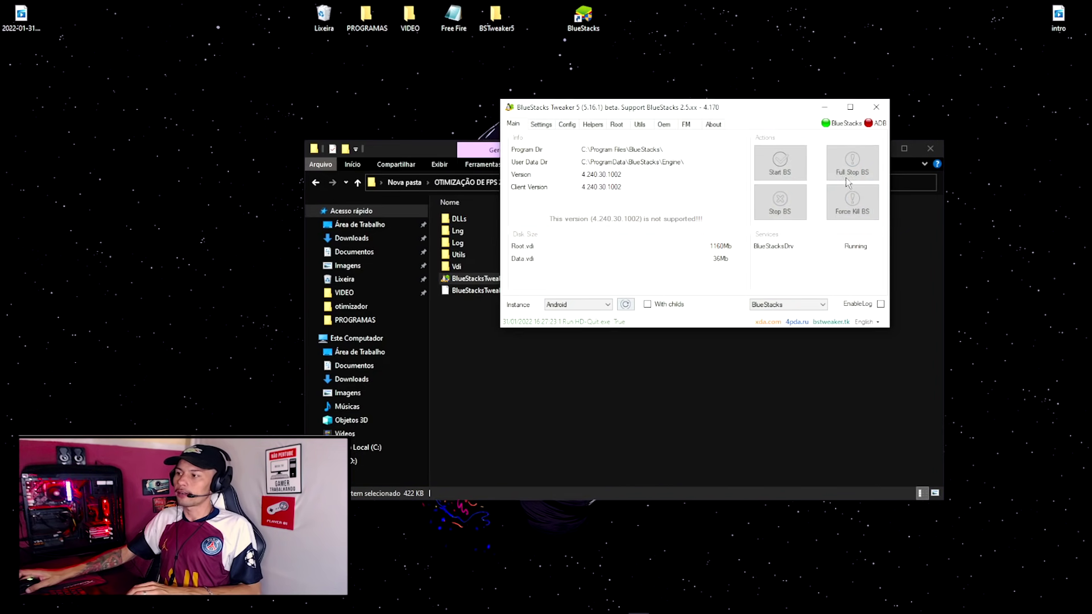
drag(693, 107, 602, 219)
click(548, 238)
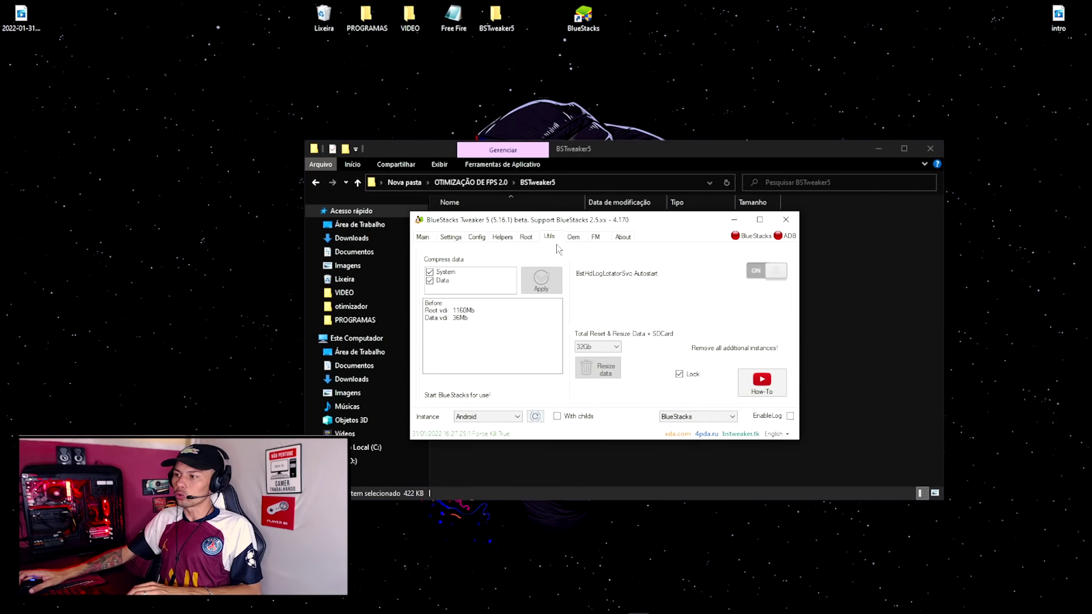
click(603, 347)
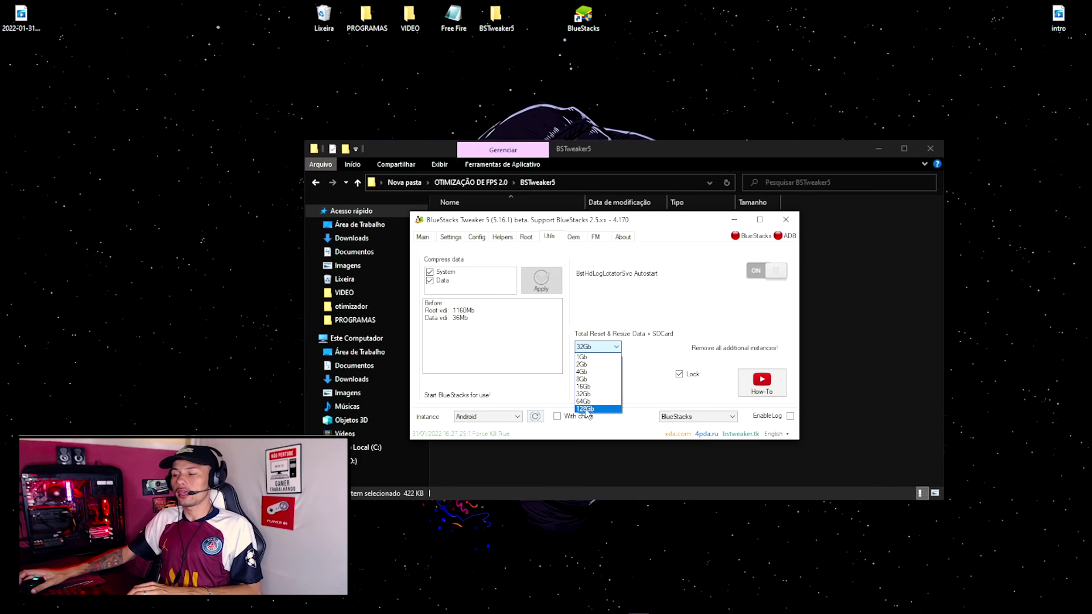
click(659, 387)
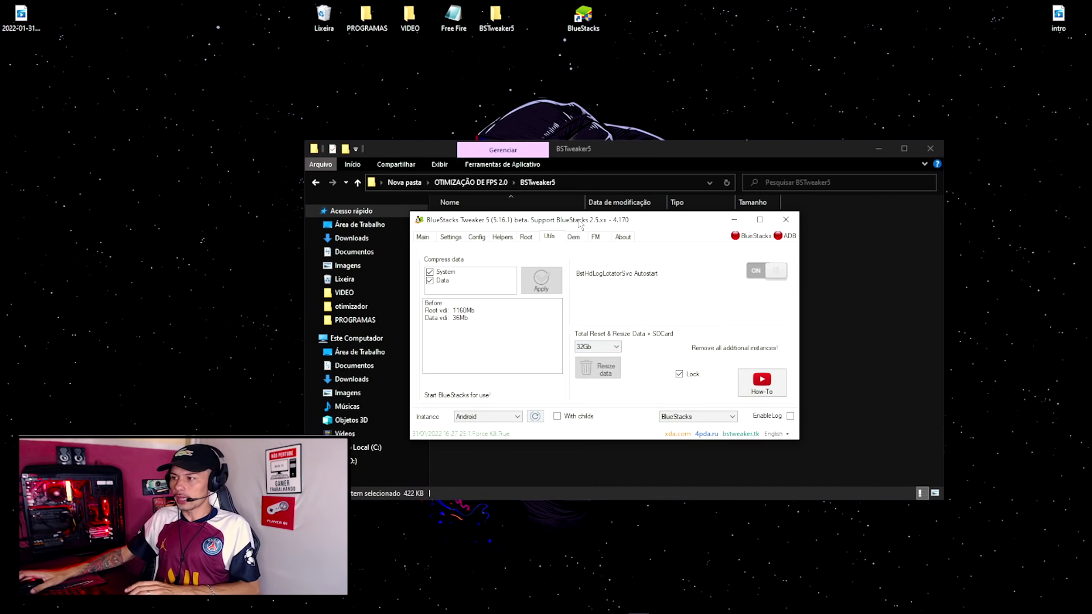
drag(580, 225, 647, 220)
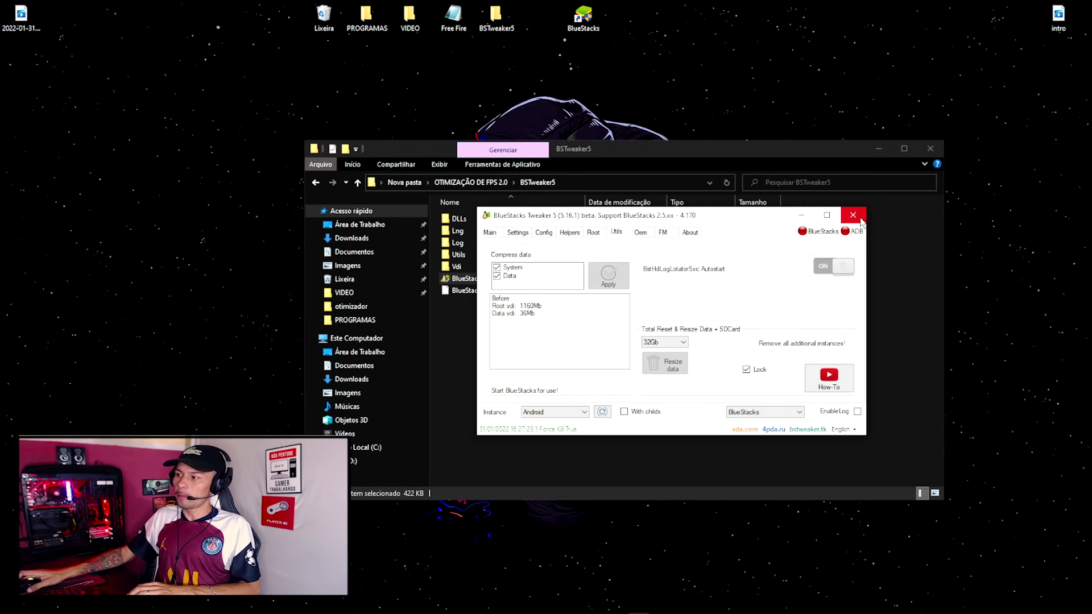
click(853, 217)
Move the Data1024.vdi archive from the OTIMIZAÇÃO DE FPS 2.0 folder into the Vdi folder inside BSTweaker5.
drag(581, 151, 450, 79)
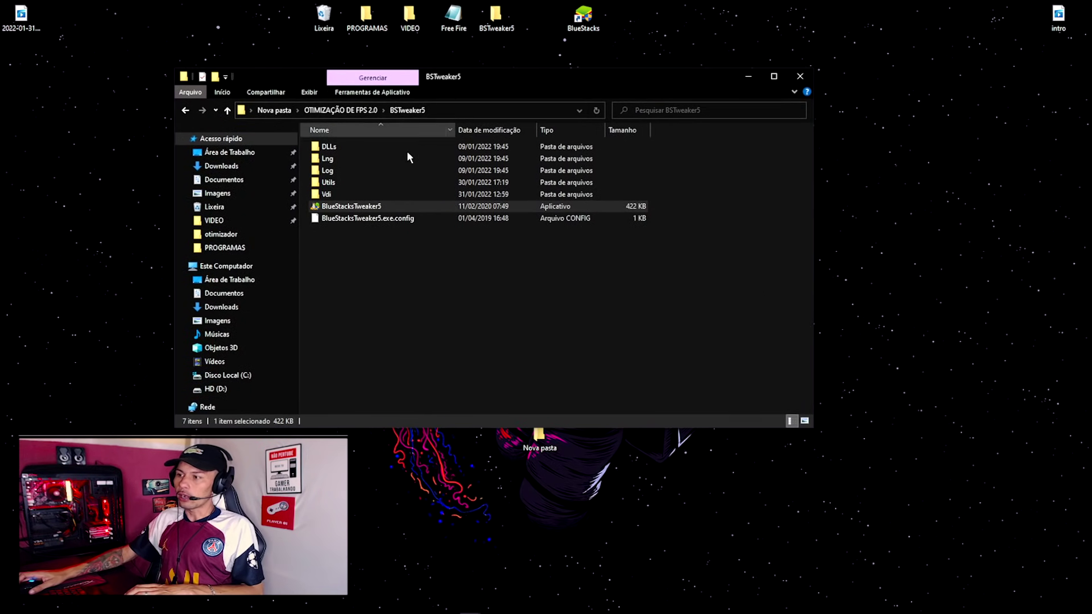
click(227, 111)
click(340, 183)
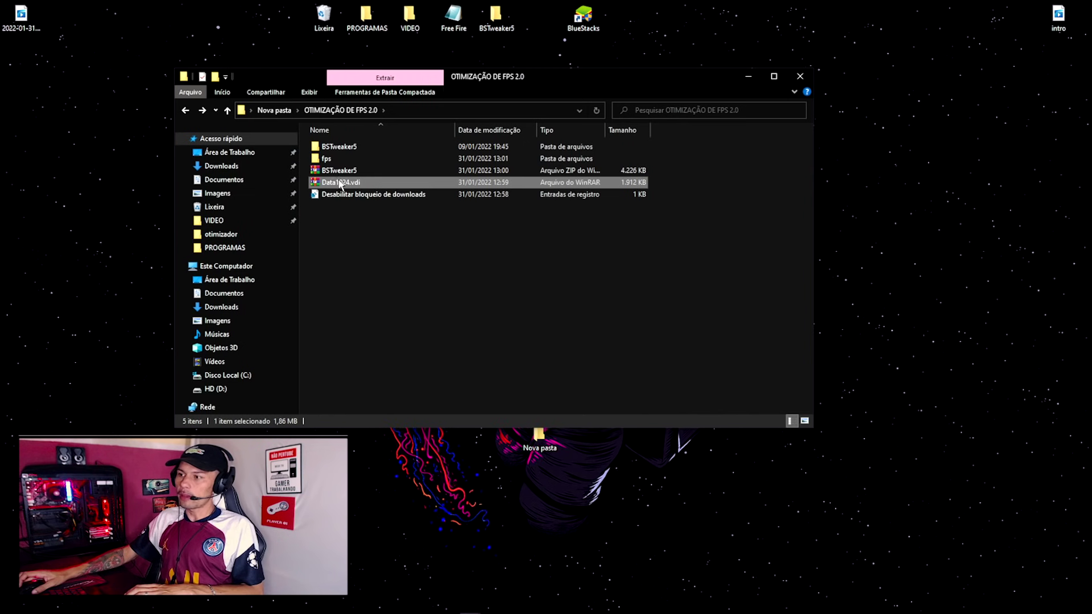
drag(326, 185, 960, 241)
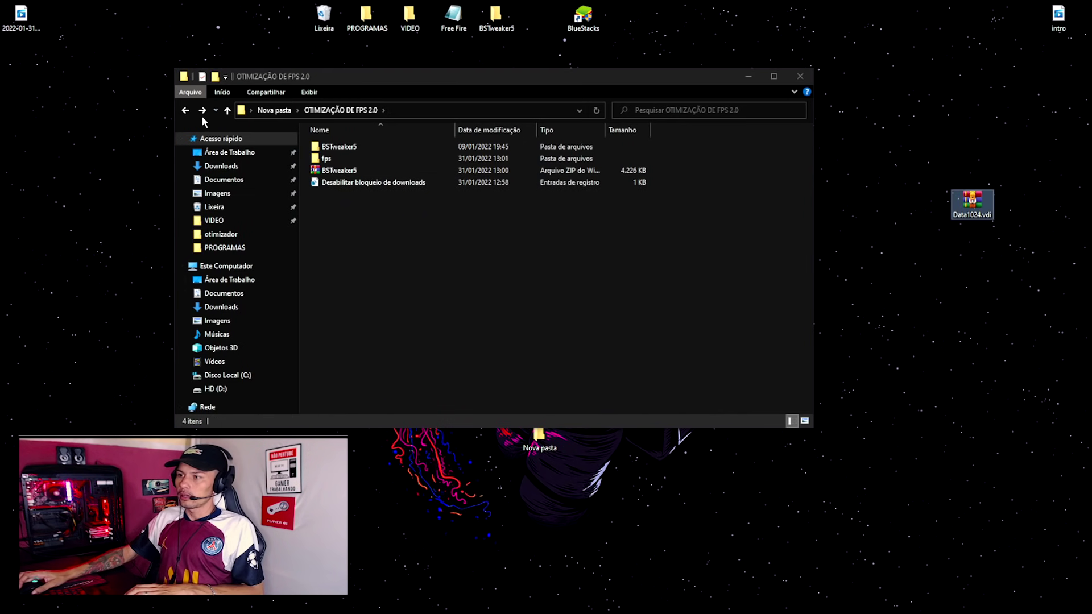
double_click(340, 146)
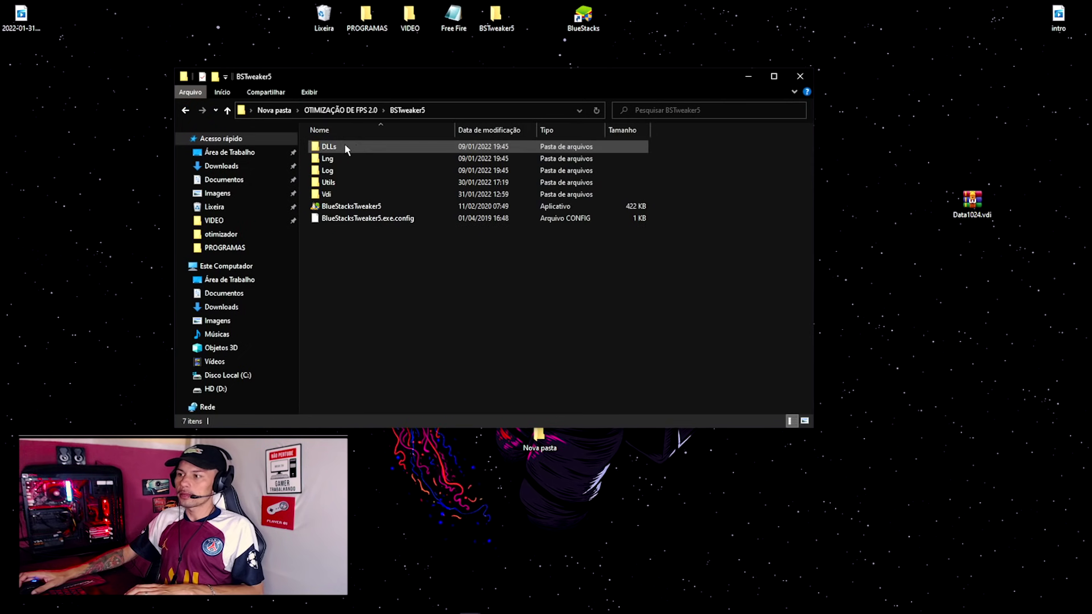
double_click(327, 195)
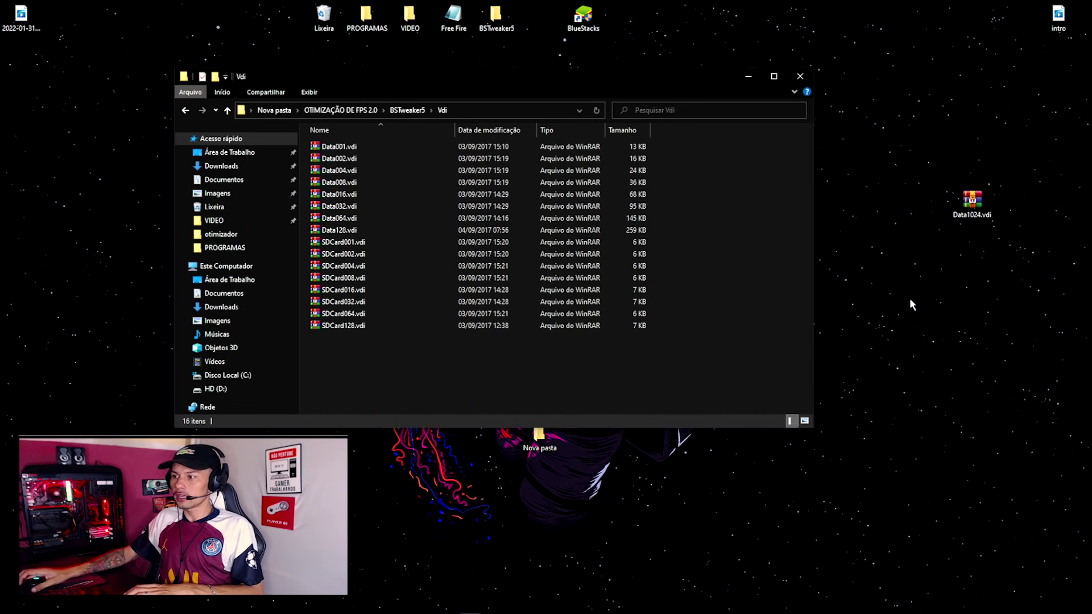
drag(973, 202, 366, 366)
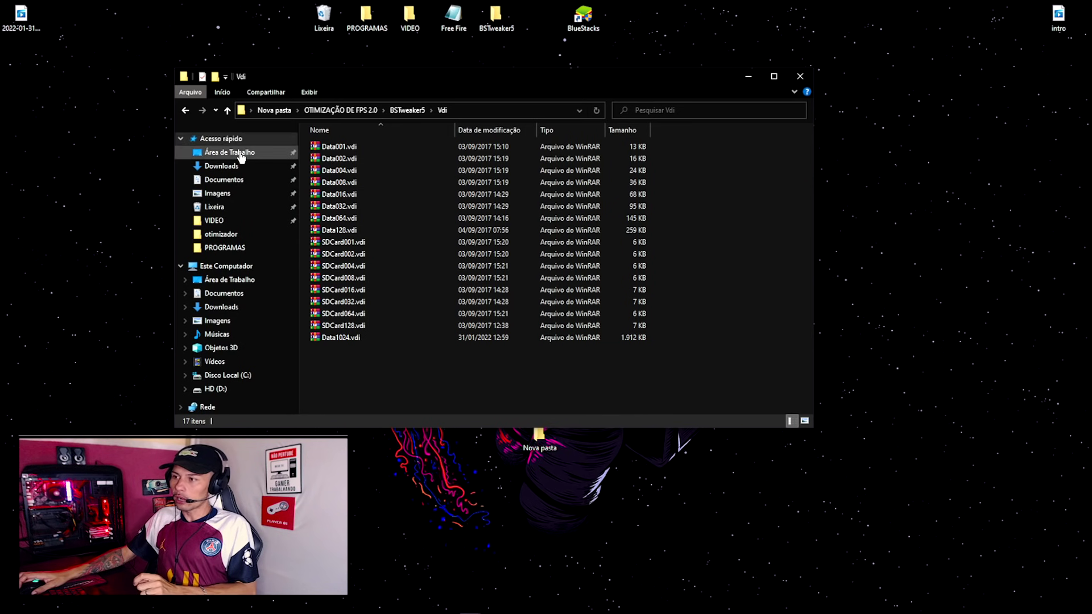
Relaunch BlueStacksTweaker5 from the BSTweaker5 folder, turn off Lock and resize the BlueStacks data to 1024Gb.
click(185, 110)
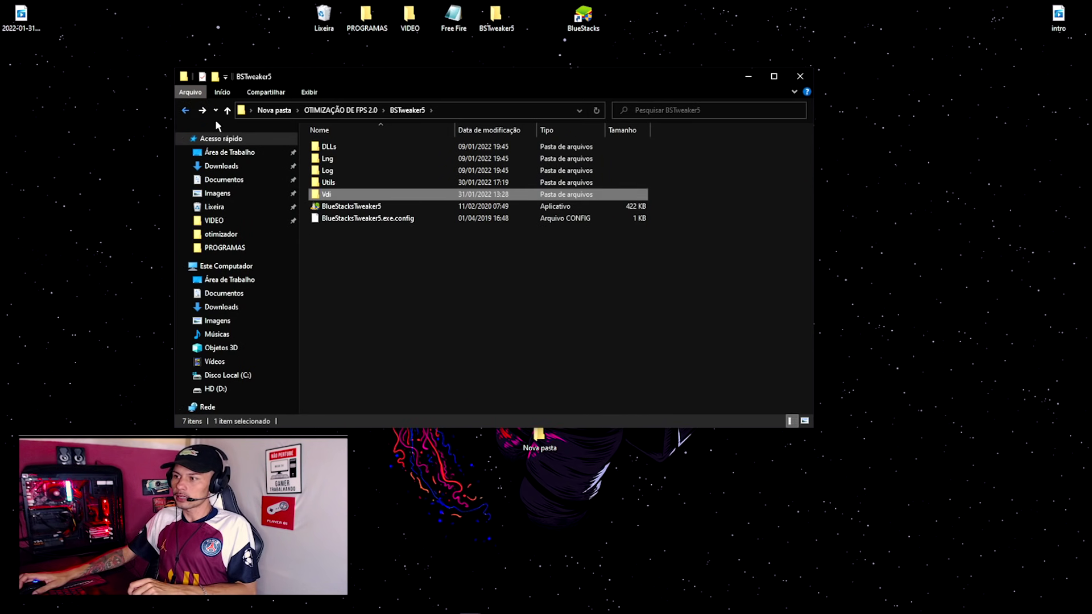
double_click(358, 207)
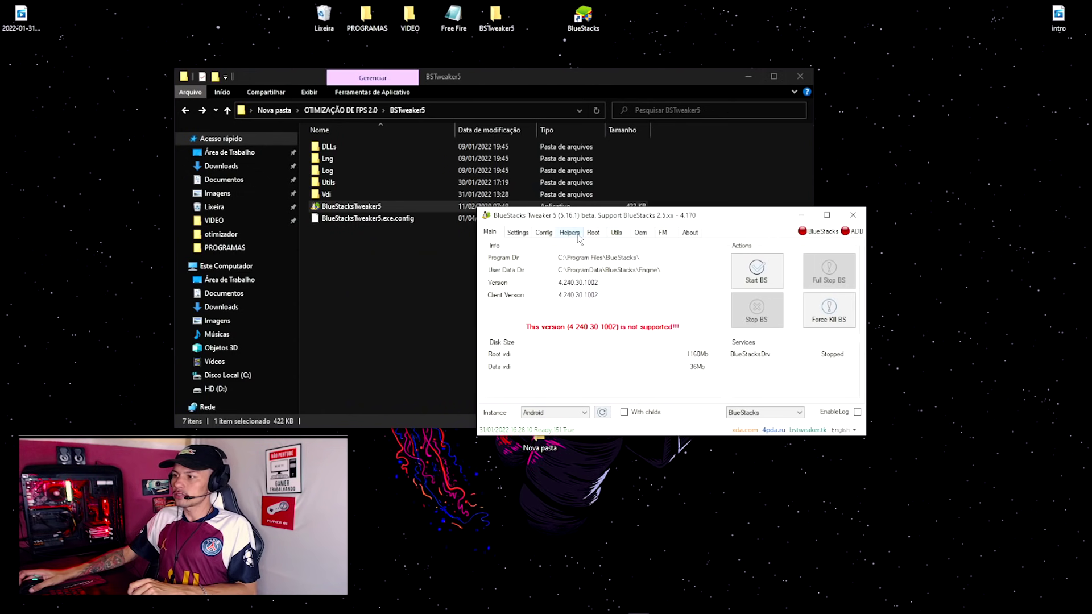
click(619, 233)
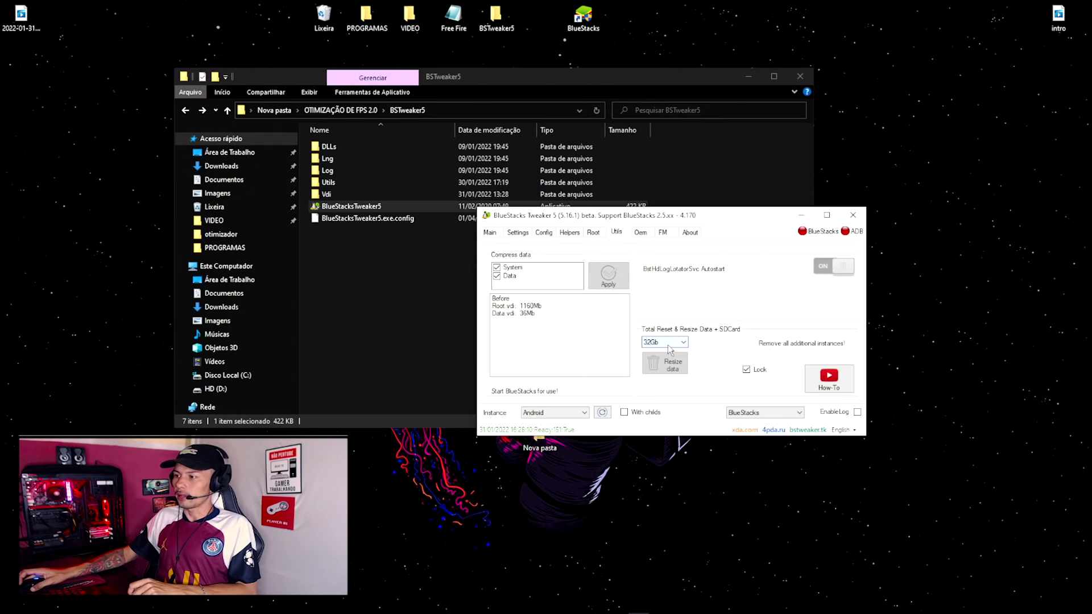
click(669, 345)
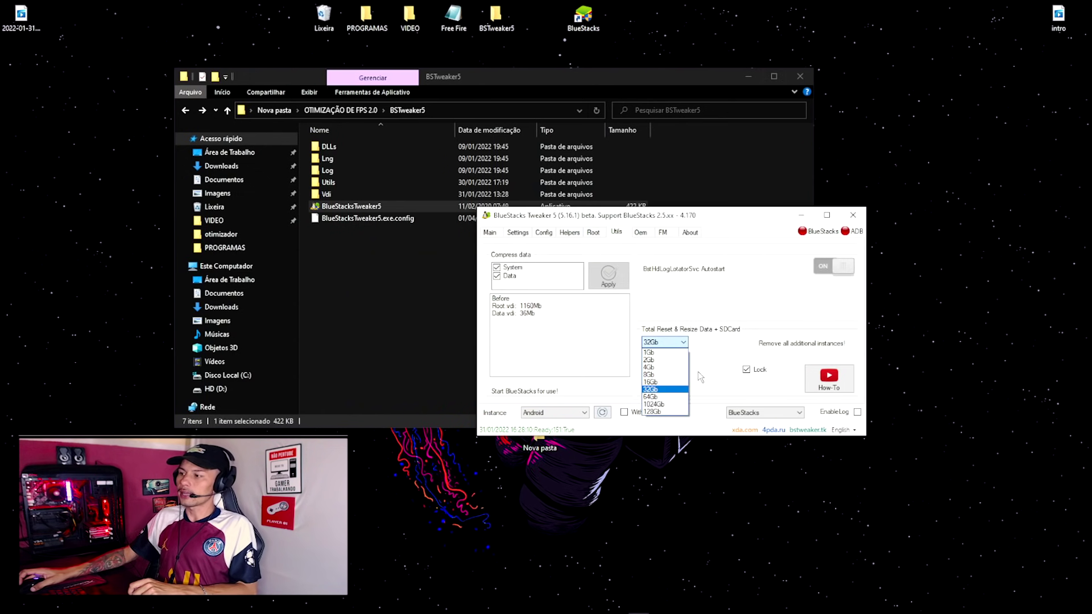
click(655, 404)
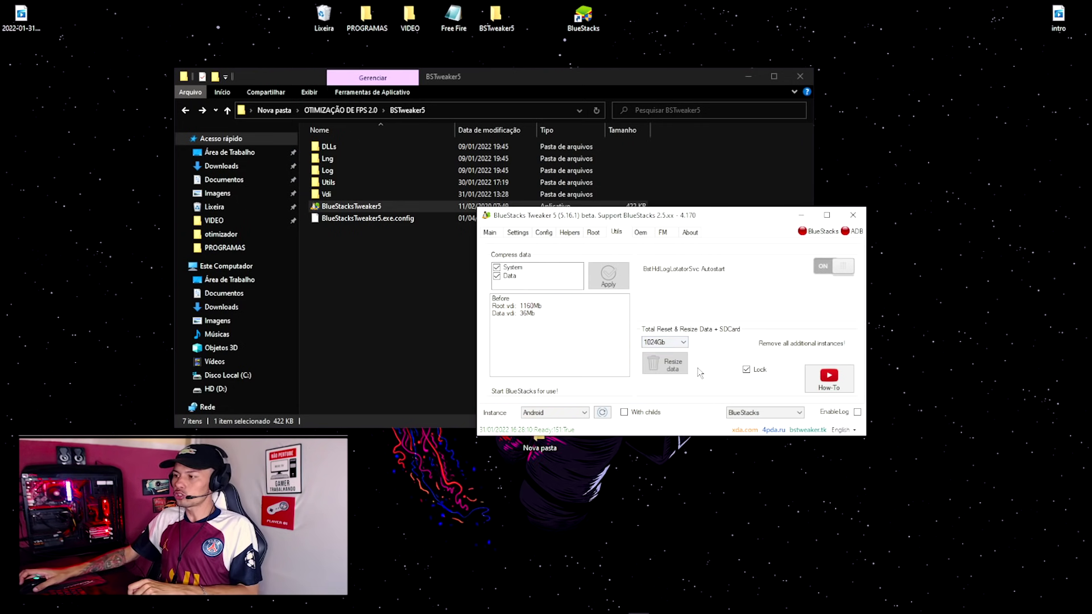
mouse_move(627, 612)
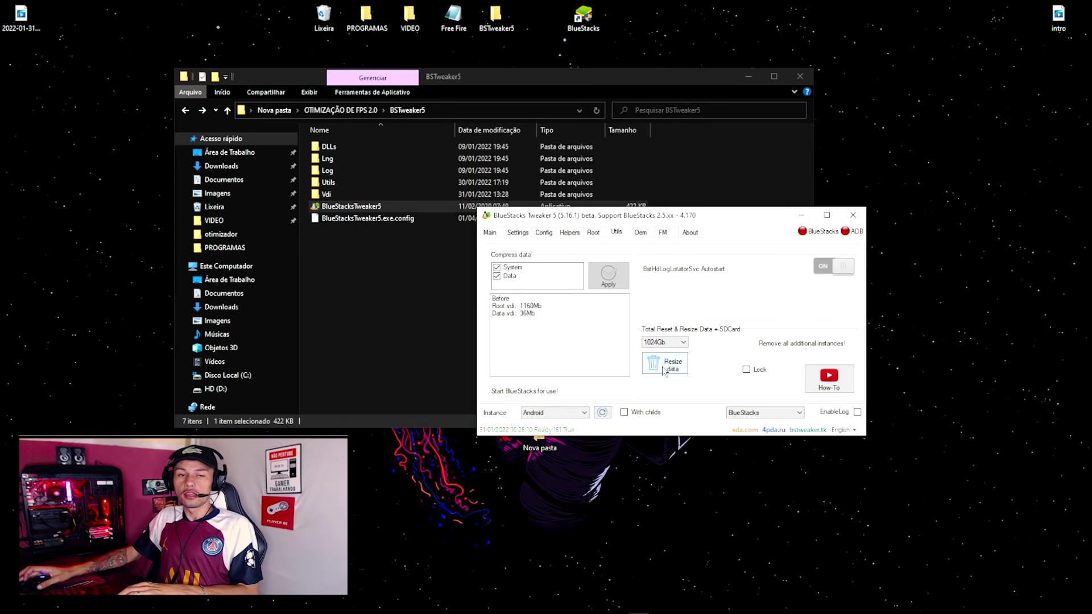
click(648, 358)
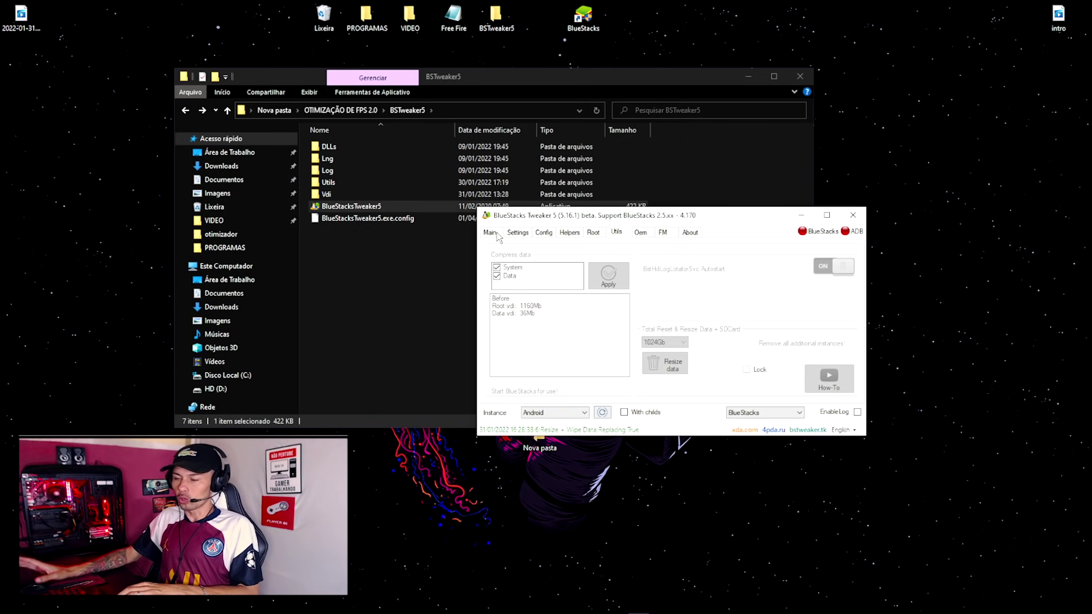
Return to the tweaker's main actions, start BlueStacks and reposition its window on the desktop.
click(711, 203)
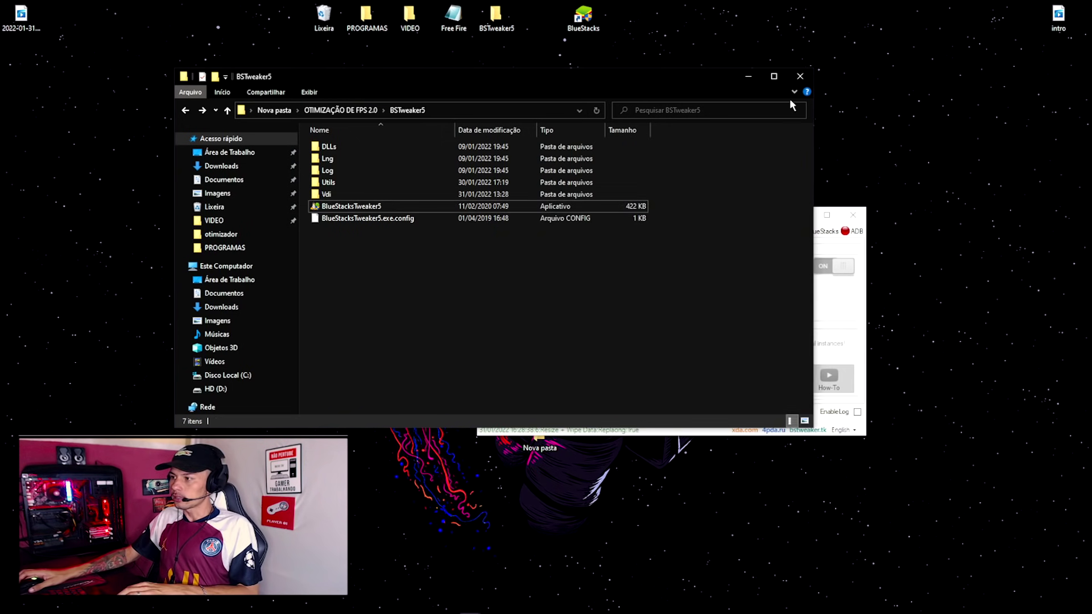
click(837, 227)
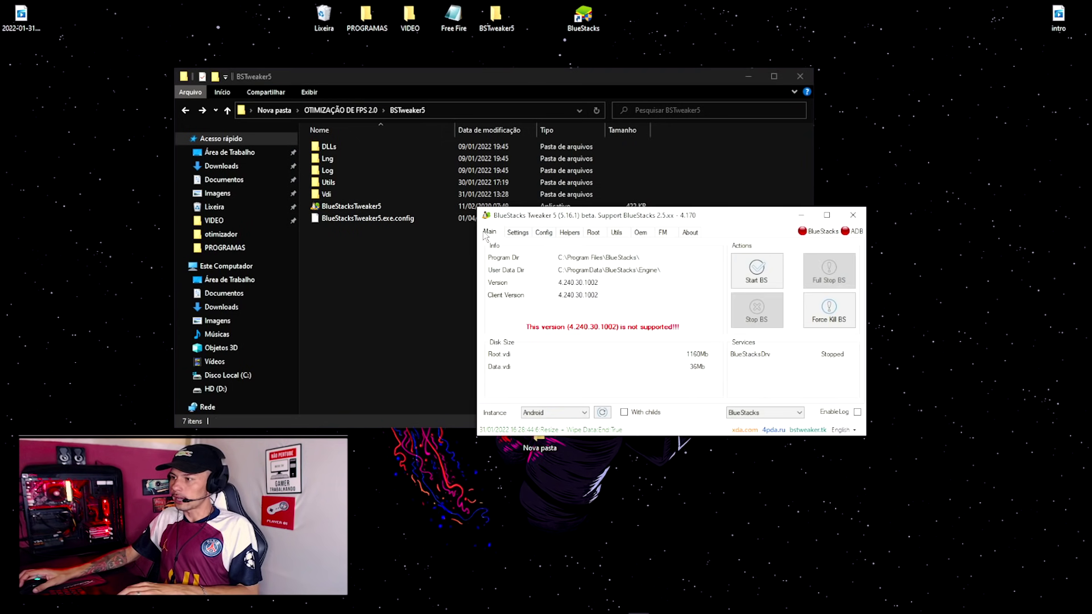
click(757, 270)
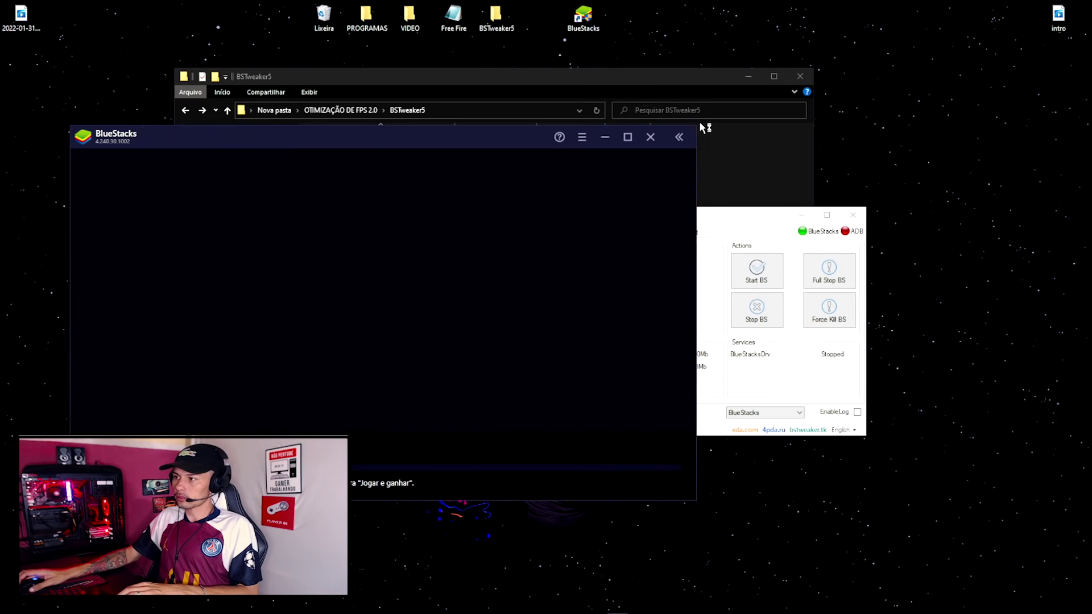
drag(344, 133, 558, 99)
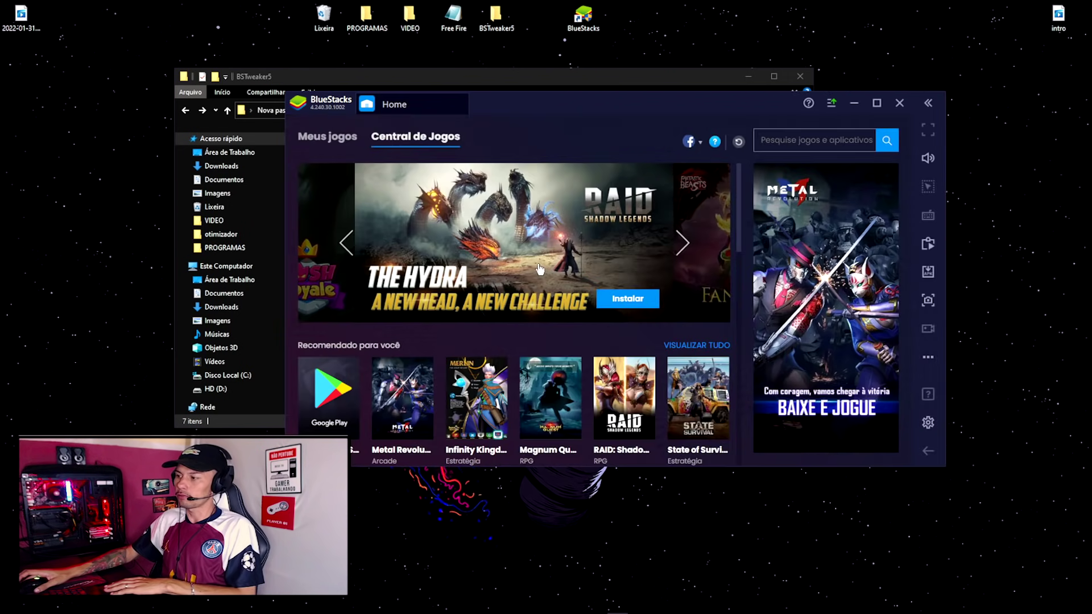
Check the shared internal storage in the Android settings under Meus jogos, and close the settings.
click(336, 142)
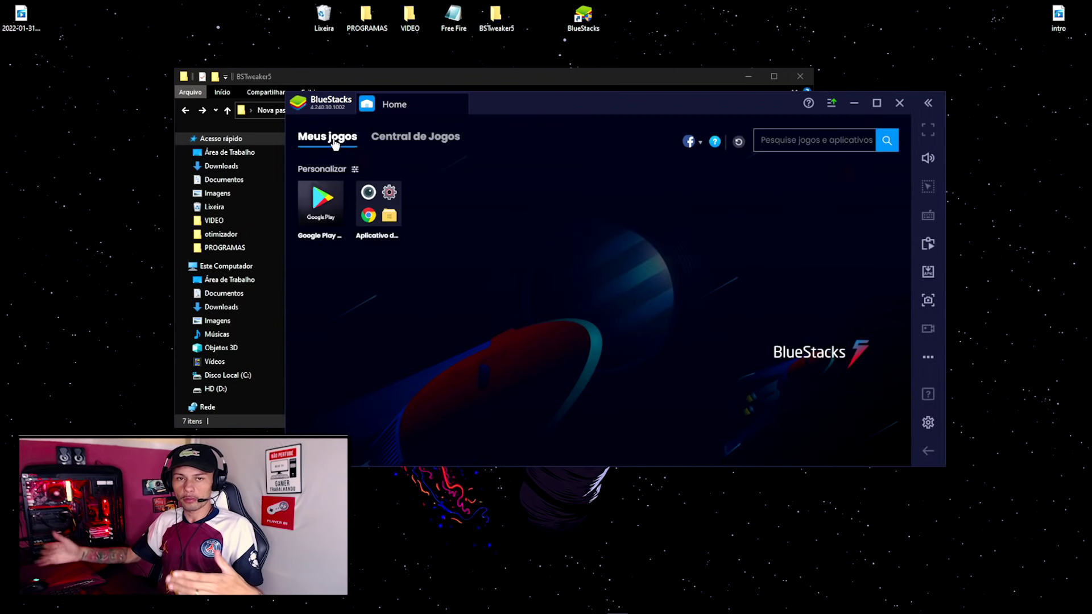
click(382, 208)
click(561, 244)
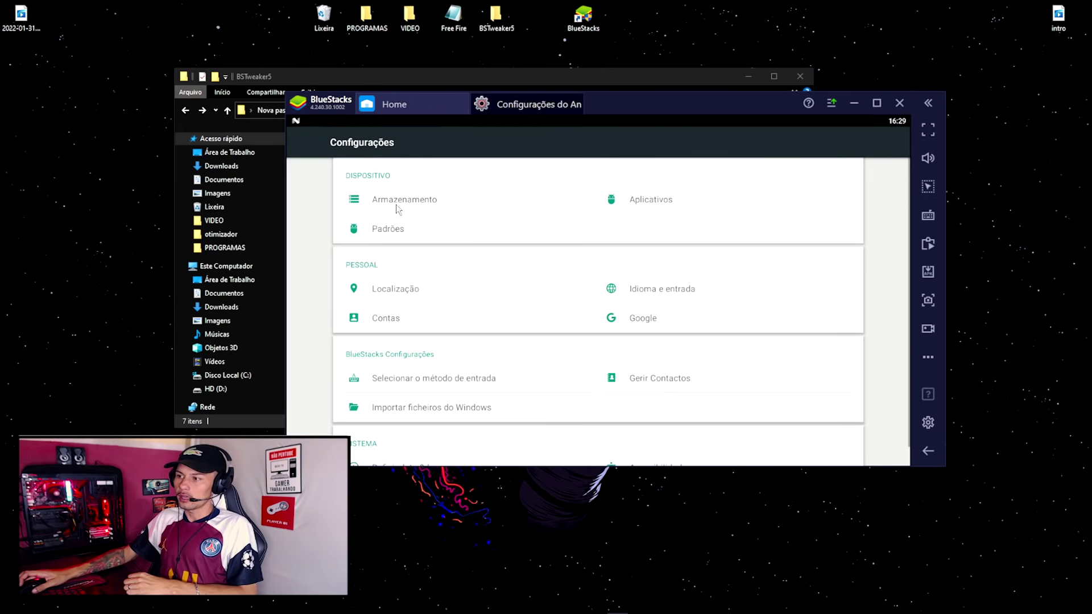
click(396, 203)
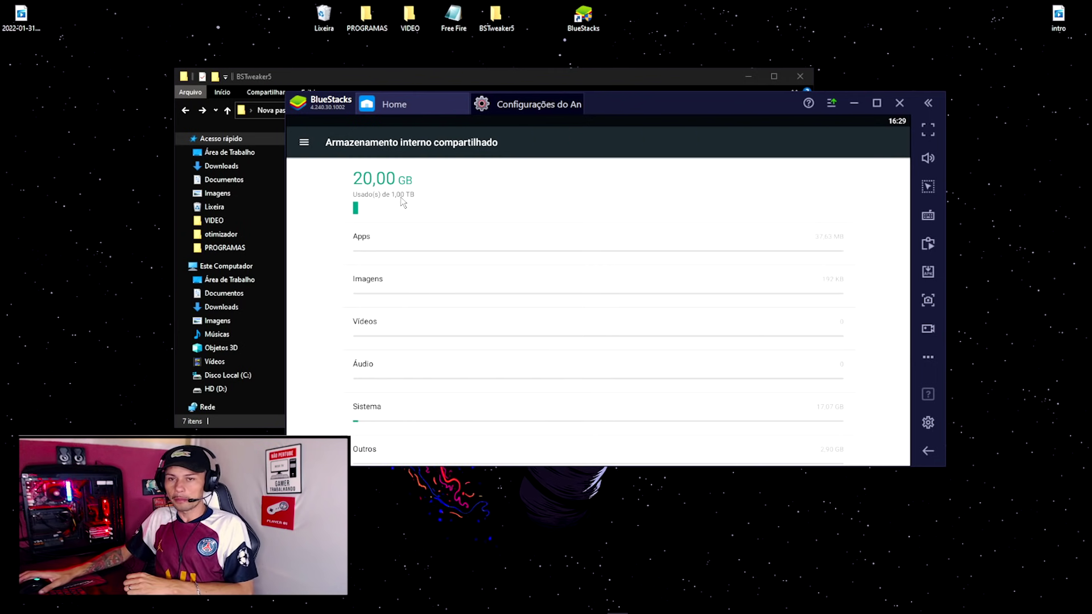
click(590, 105)
Open the fps folder inside OTIMIZAÇÃO DE FPS 2.0 and select all of its script files.
click(589, 80)
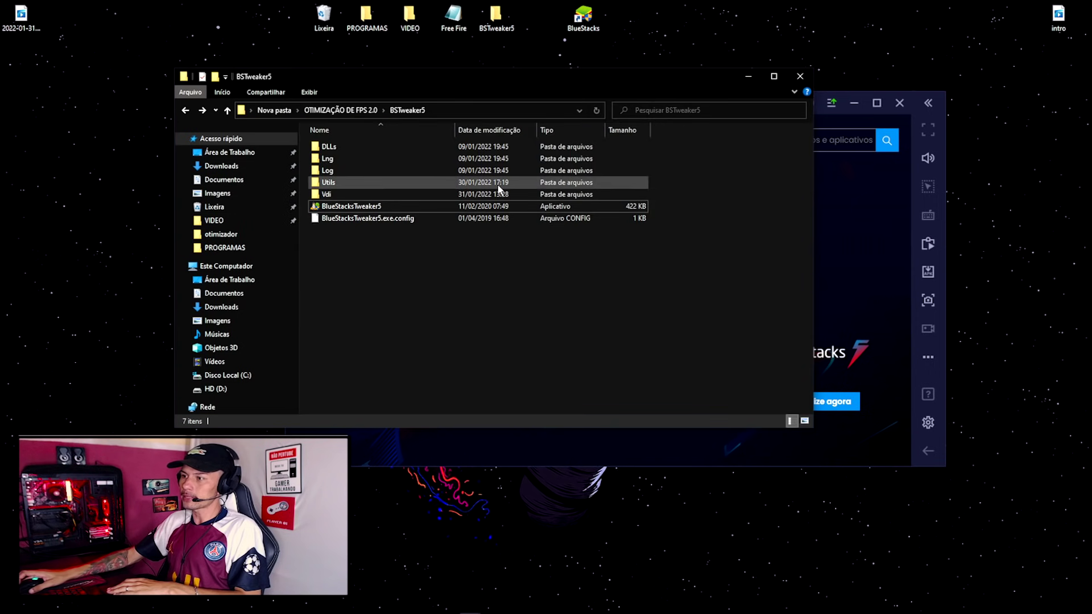
click(185, 110)
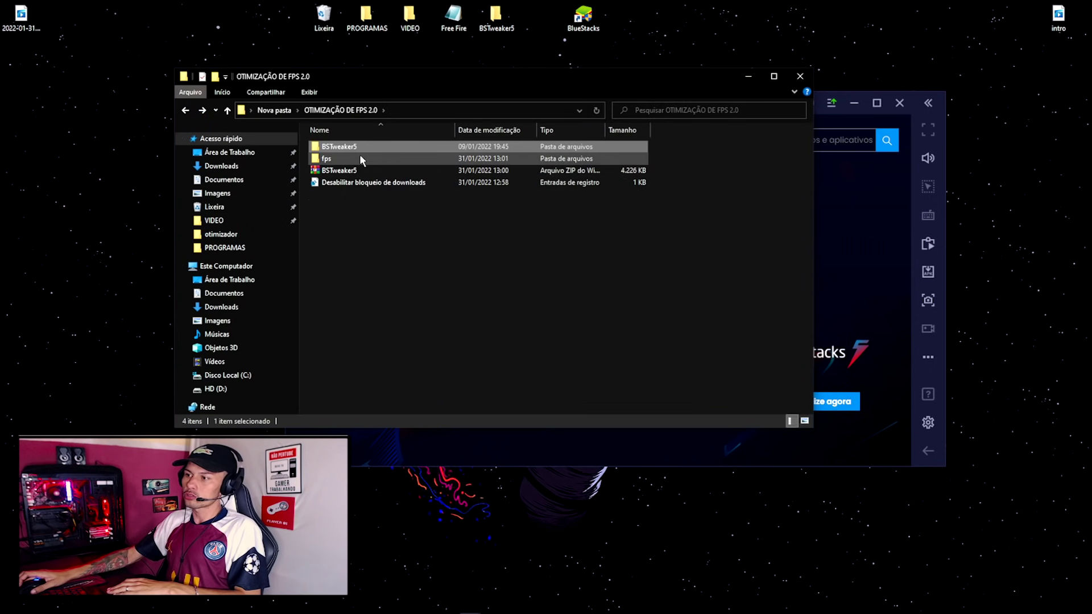
click(346, 161)
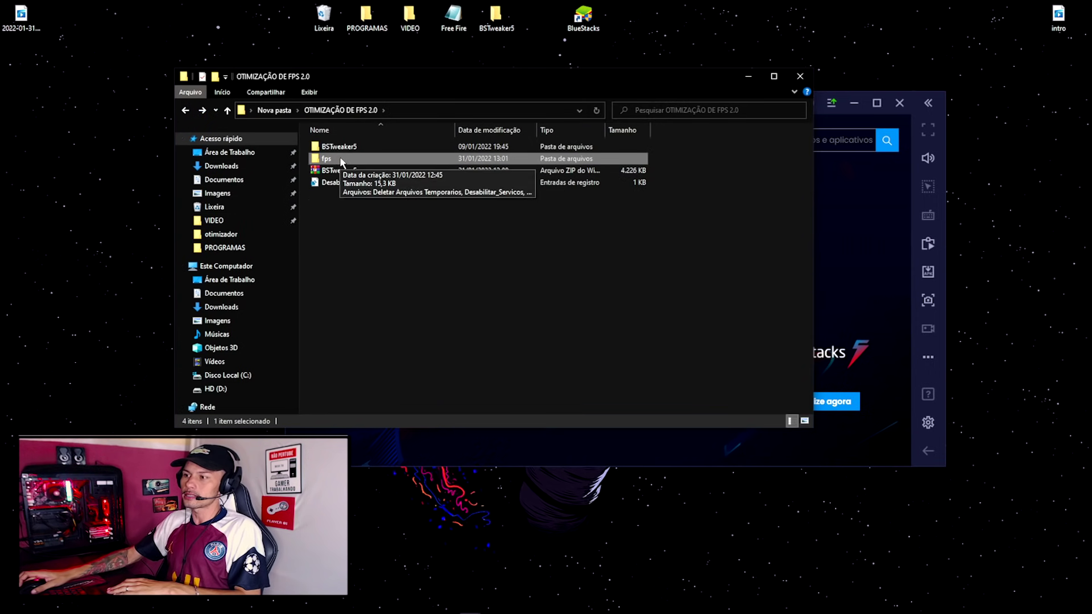
double_click(342, 161)
drag(362, 259, 366, 120)
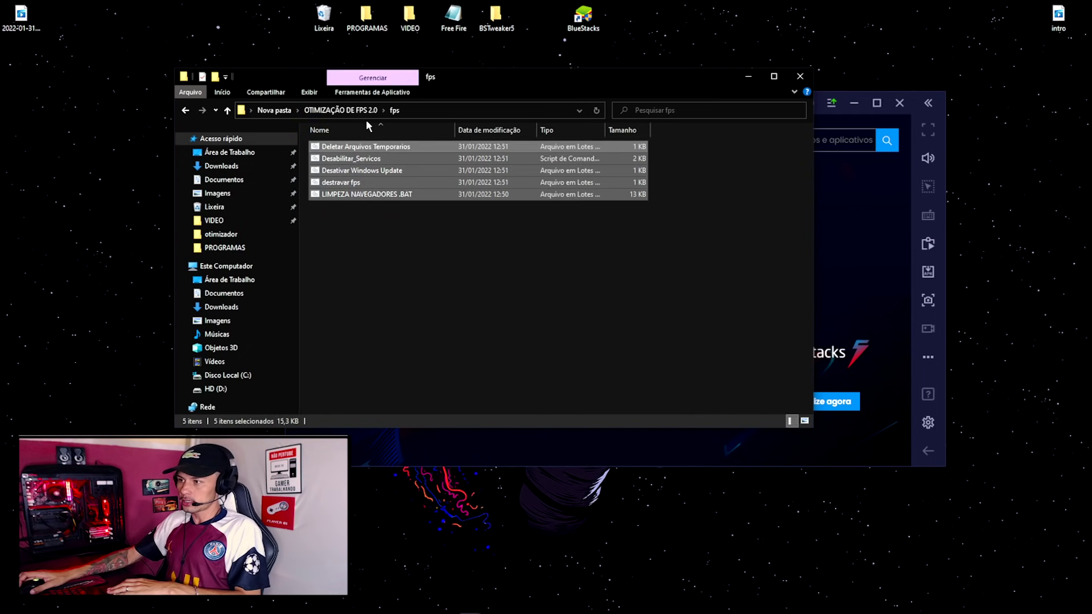
Minimize BlueStacks, reposition the fps folder window on the desktop and clear the file selection.
click(512, 605)
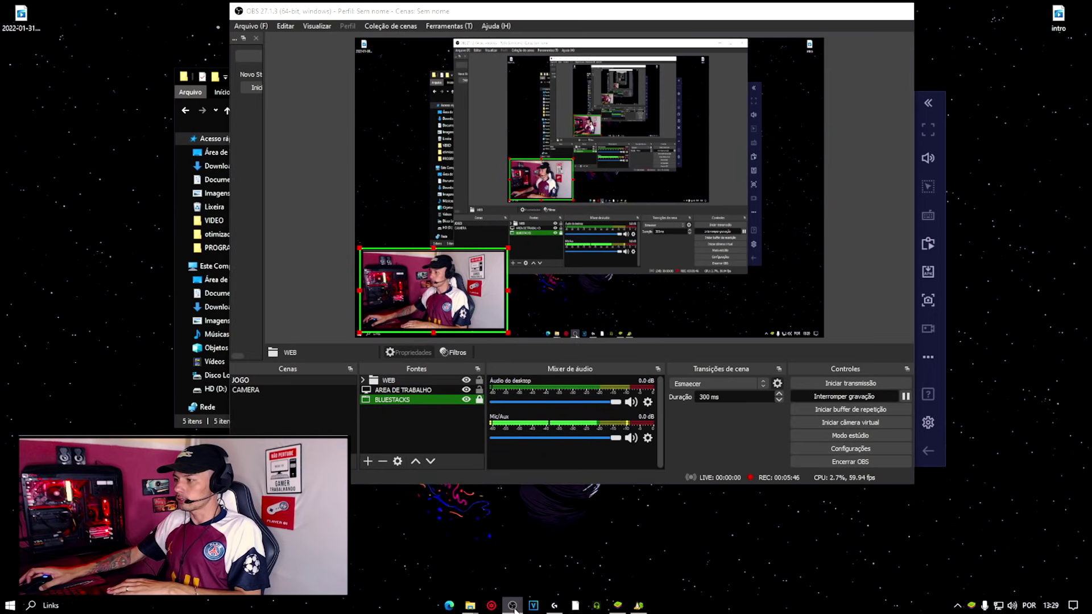
click(513, 606)
click(856, 107)
drag(708, 94, 754, 191)
click(486, 383)
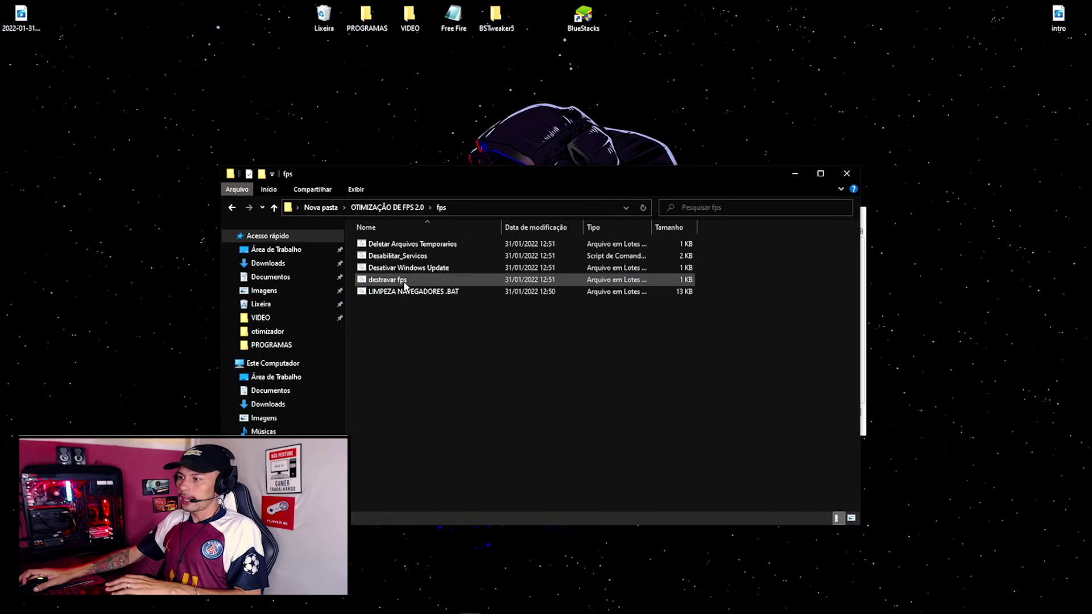
drag(424, 364, 423, 264)
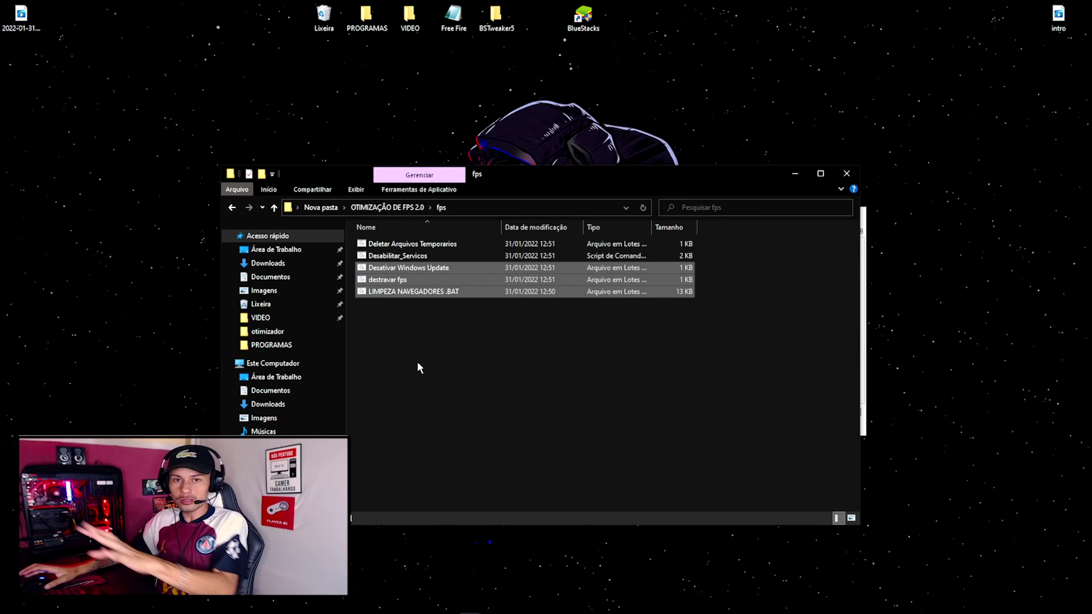
click(518, 306)
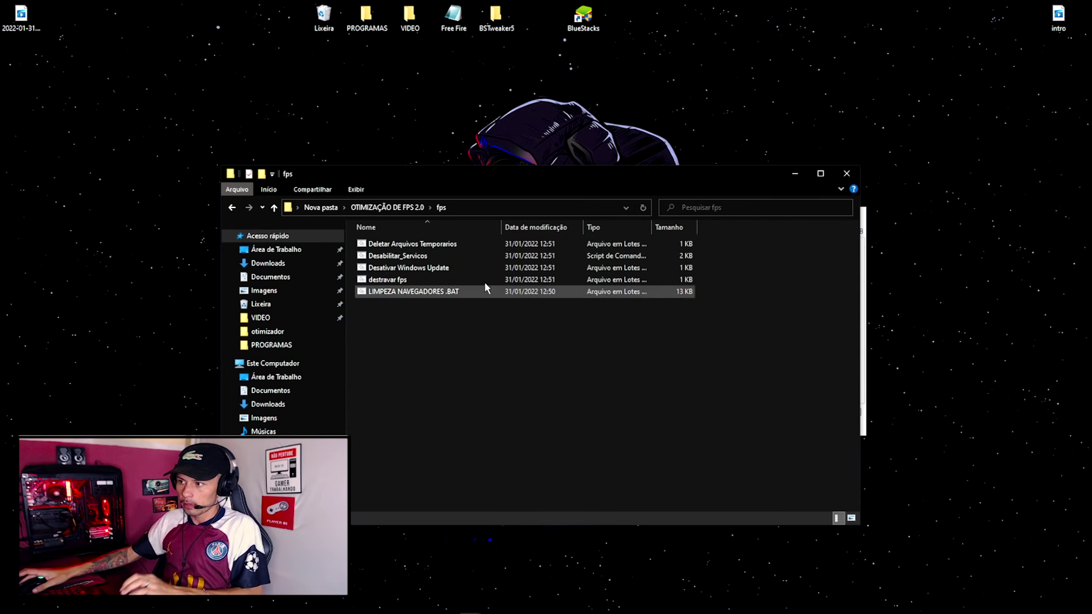
Inspect the commands of the Deletar Arquivos Temporarios script in Notepad and close it without changes.
click(411, 244)
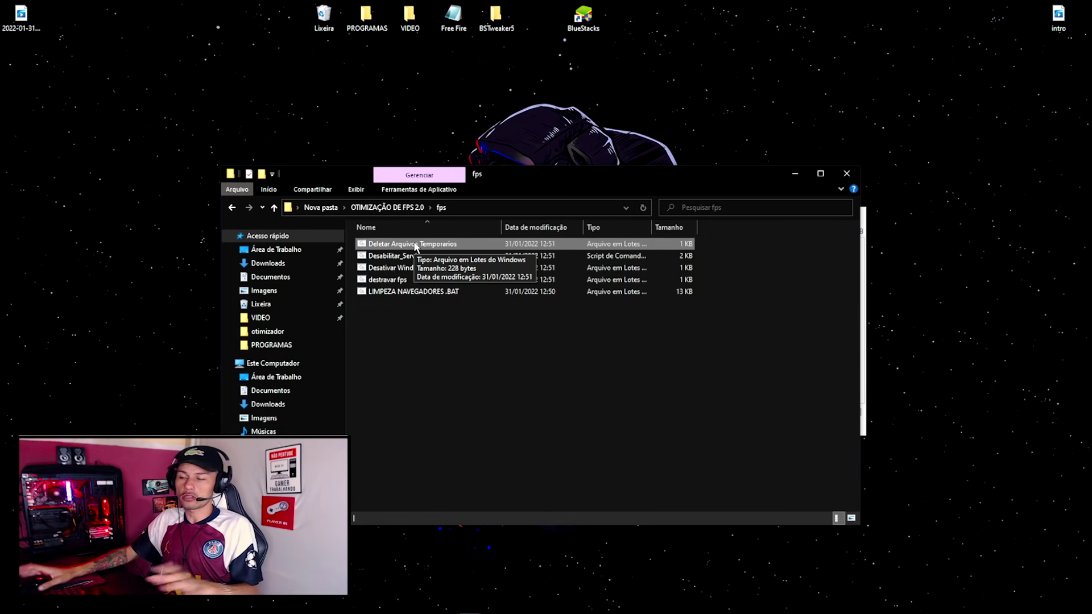
right_click(415, 247)
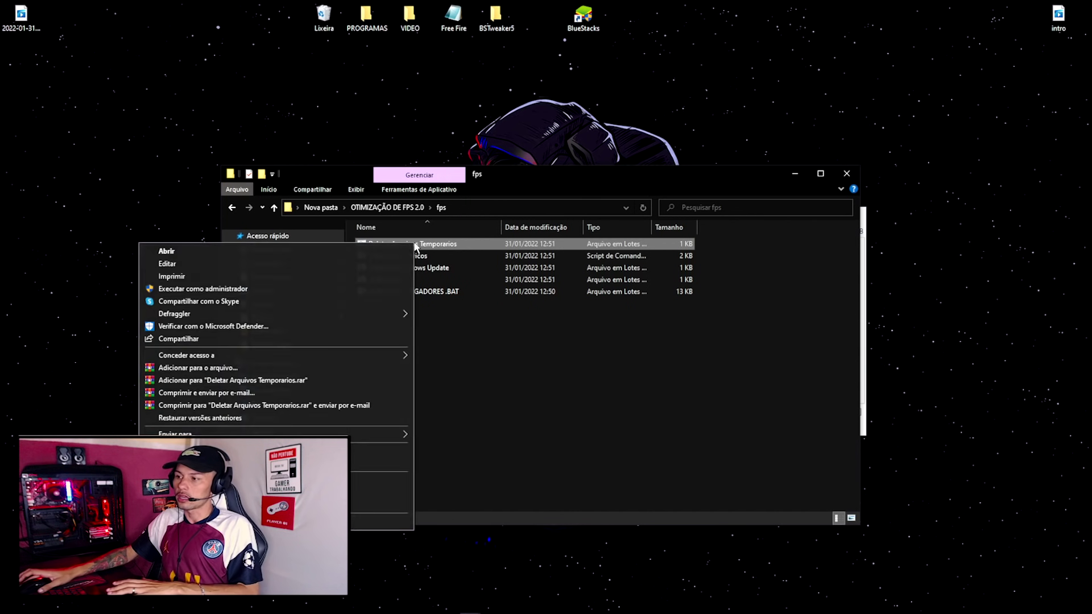
click(203, 263)
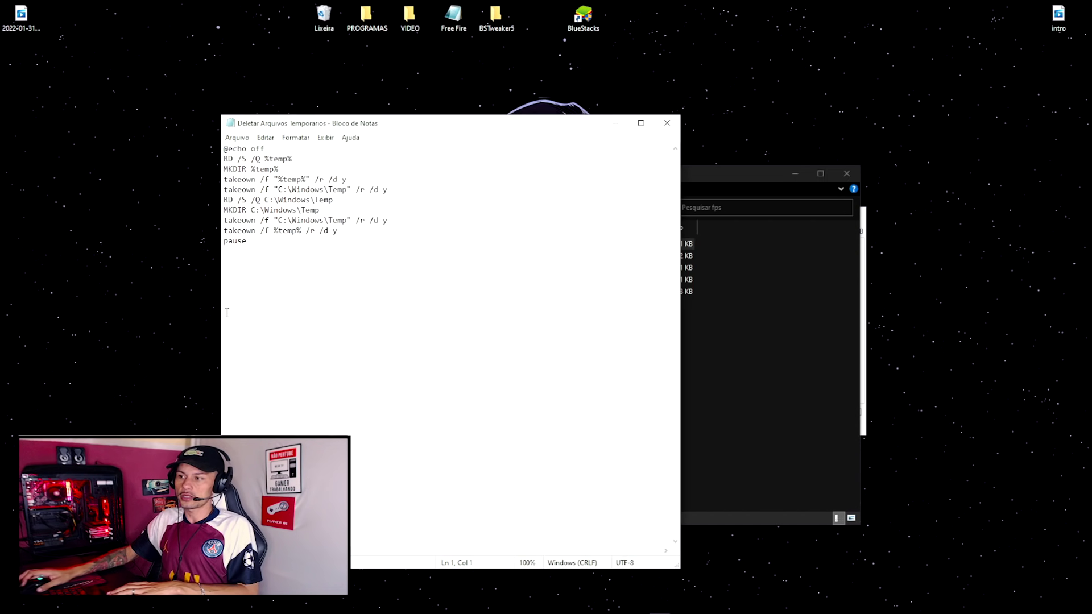
drag(231, 313, 251, 149)
click(678, 128)
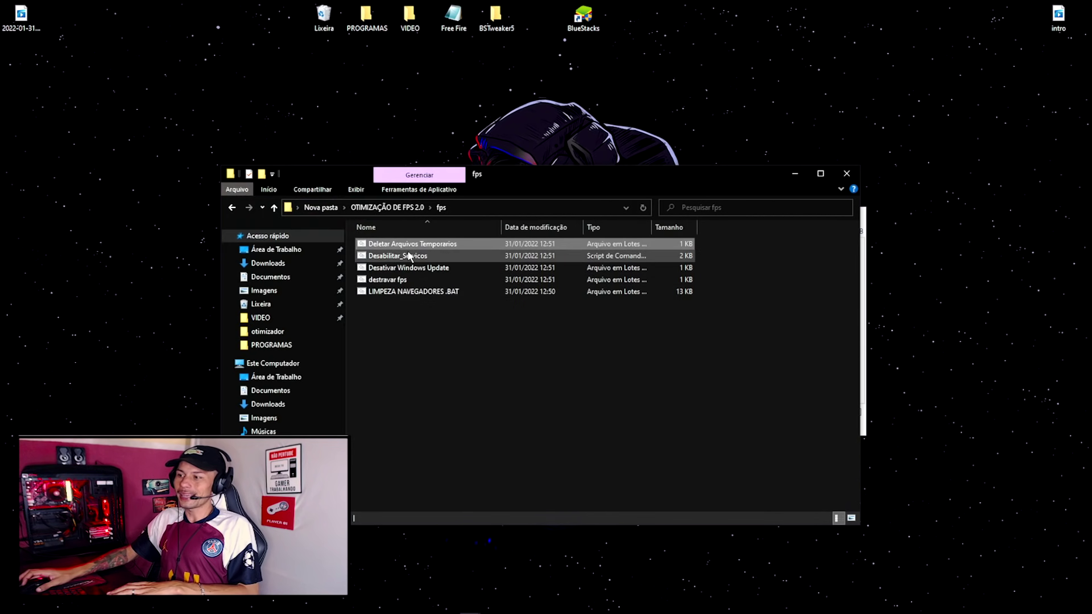
key(ctrl+a)
click(451, 370)
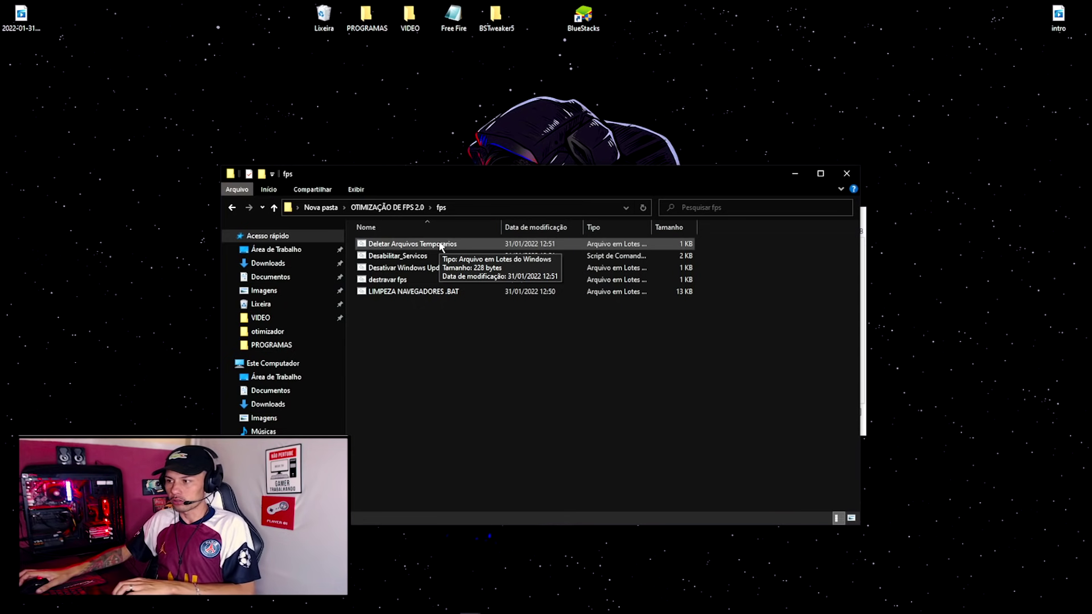
Review the service commands in the Desabilitar_Servicos script in Notepad and close it without changes.
right_click(408, 257)
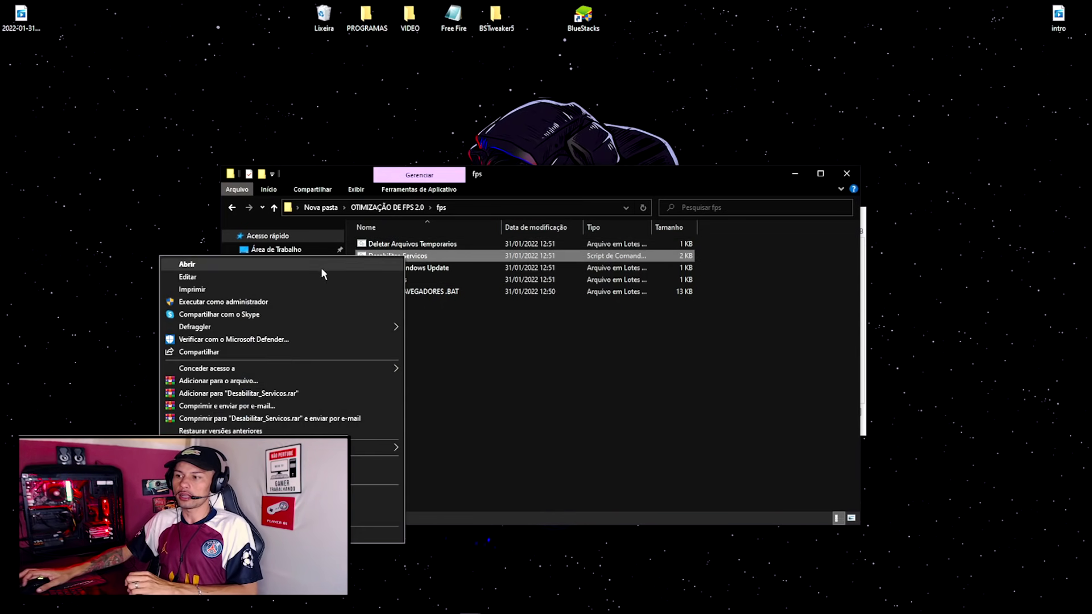
click(302, 279)
drag(372, 480, 333, 152)
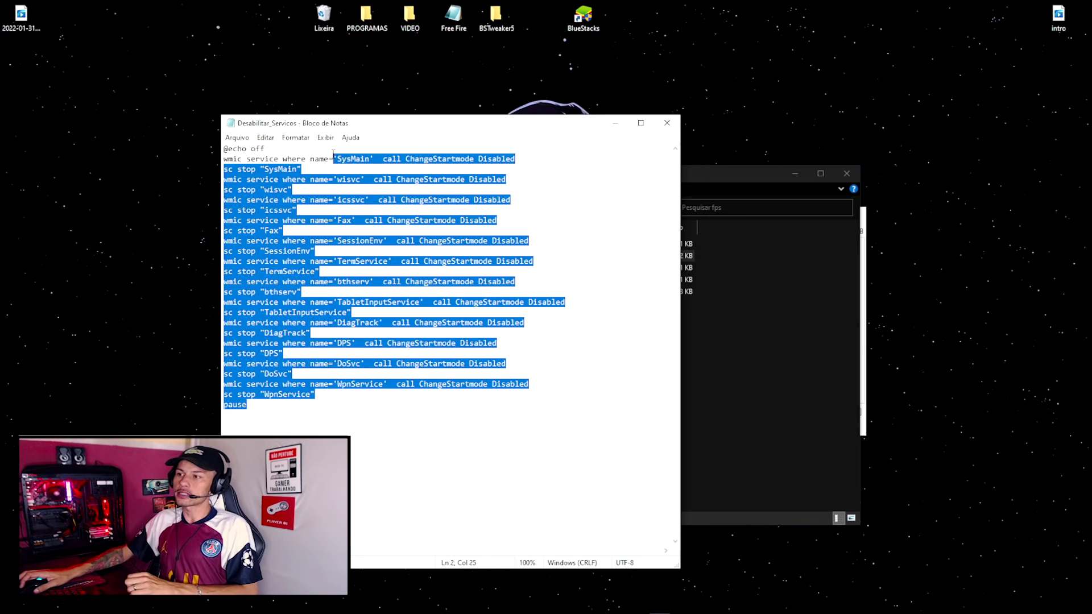
click(667, 124)
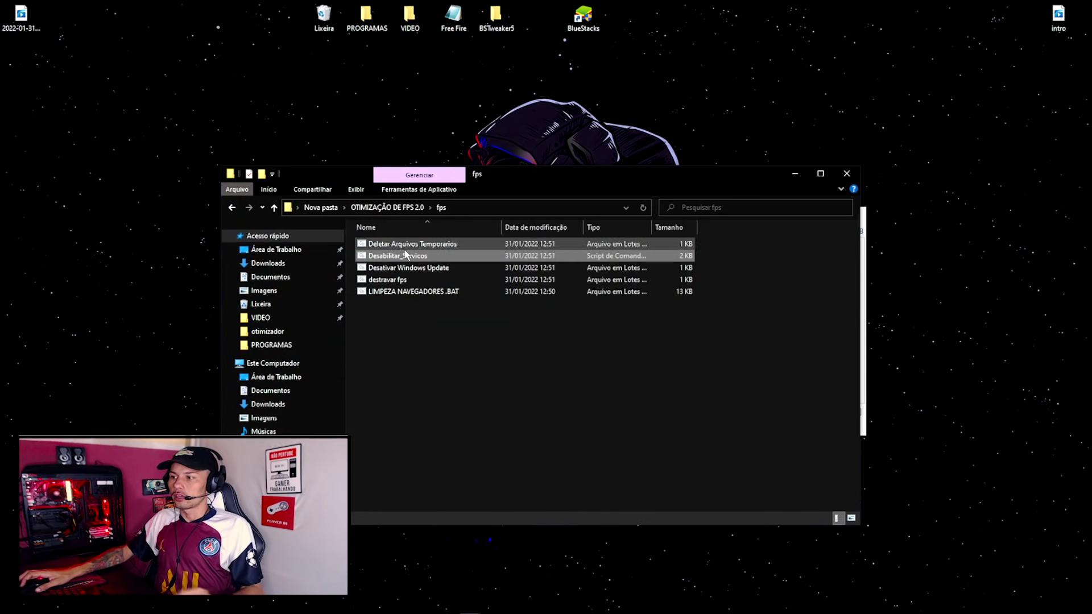
Run the Deletar Arquivos Temporarios script as administrator and approve the elevation request.
right_click(446, 249)
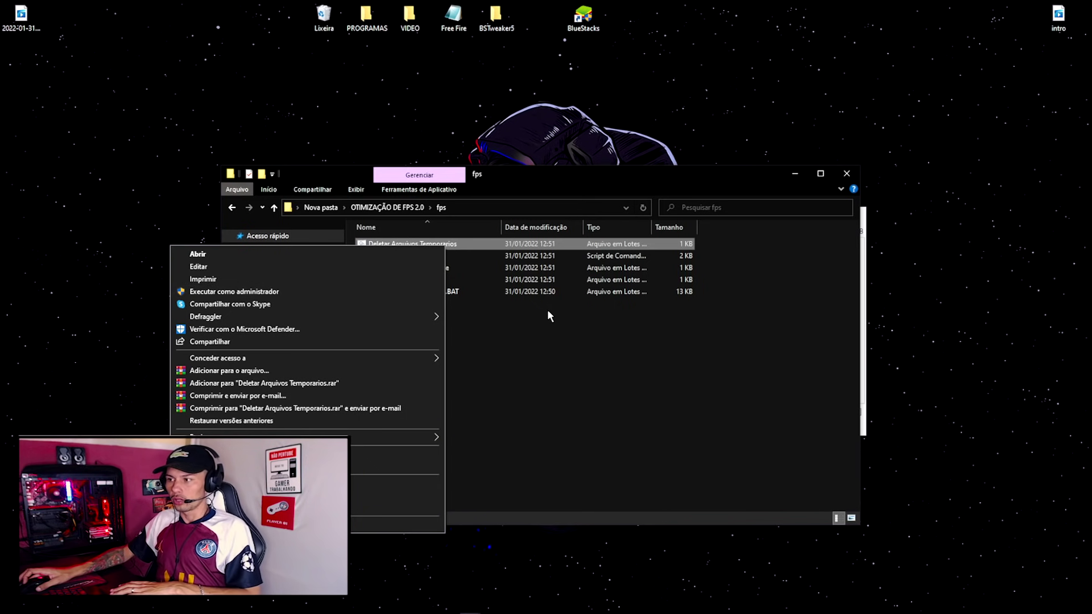
click(332, 296)
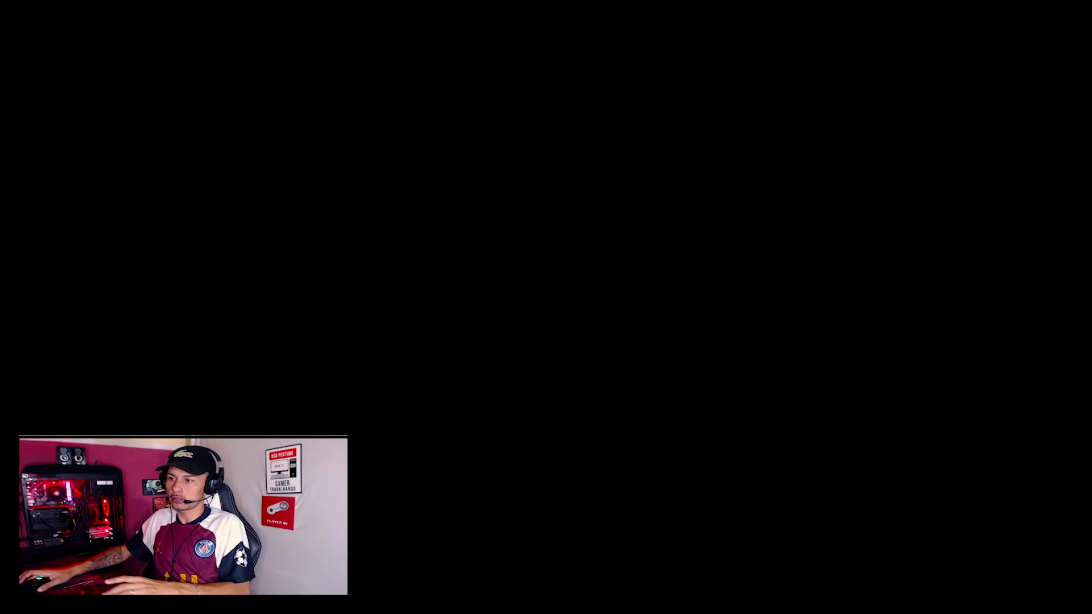
key(alt+y)
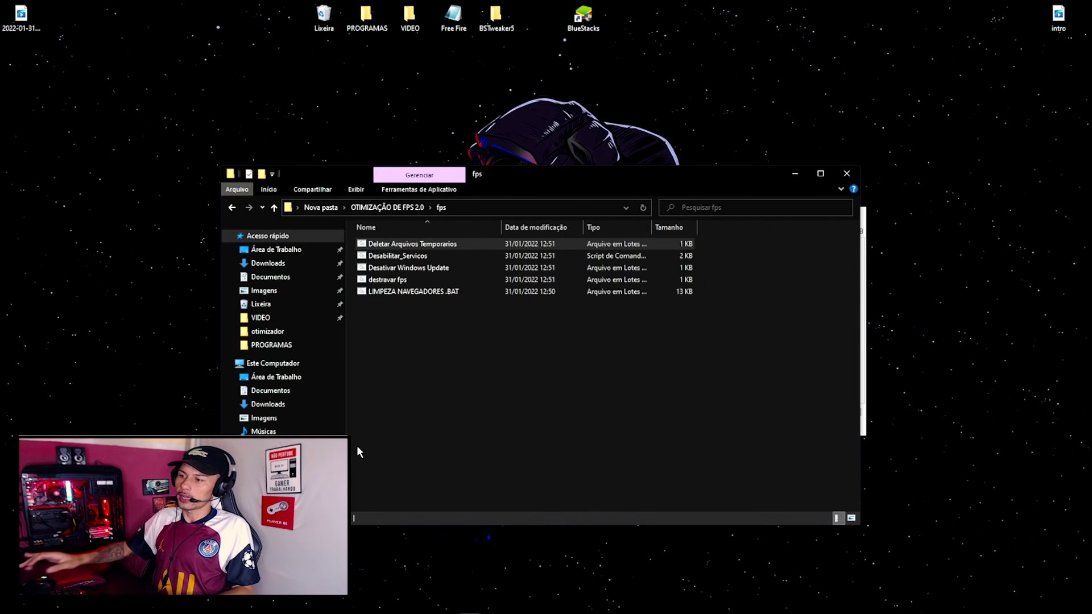
Run the Desabilitar_Servicos script, check the end of its output and dismiss the console.
click(402, 258)
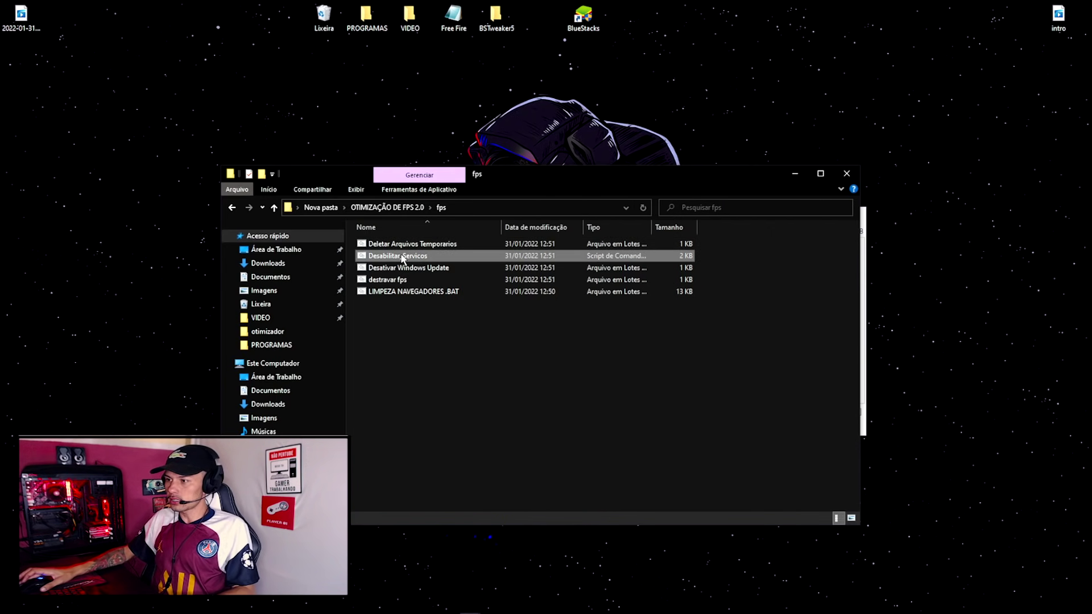
double_click(460, 255)
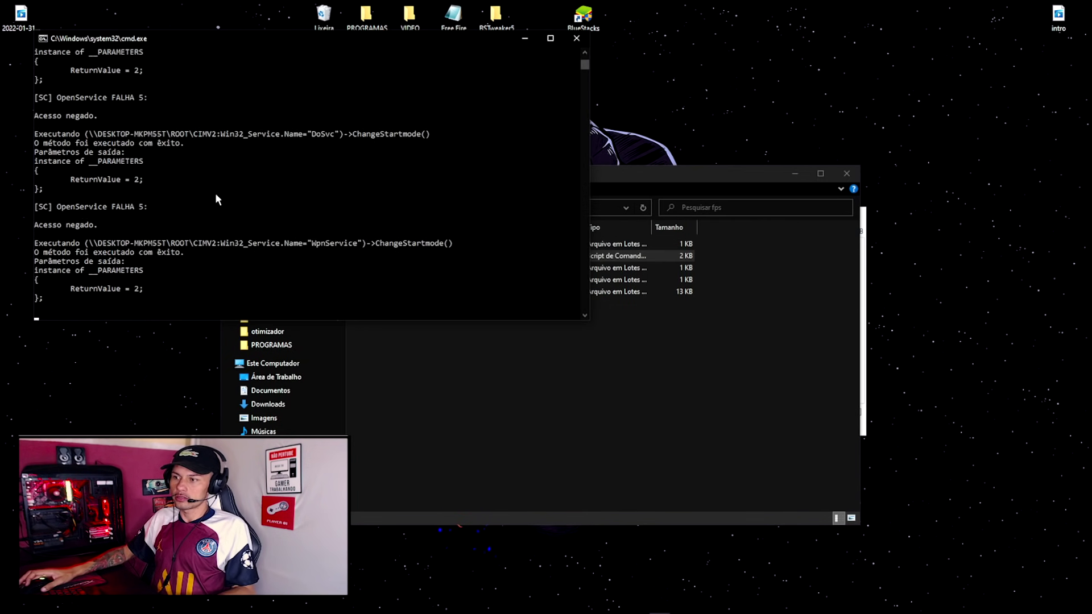
drag(33, 298, 98, 300)
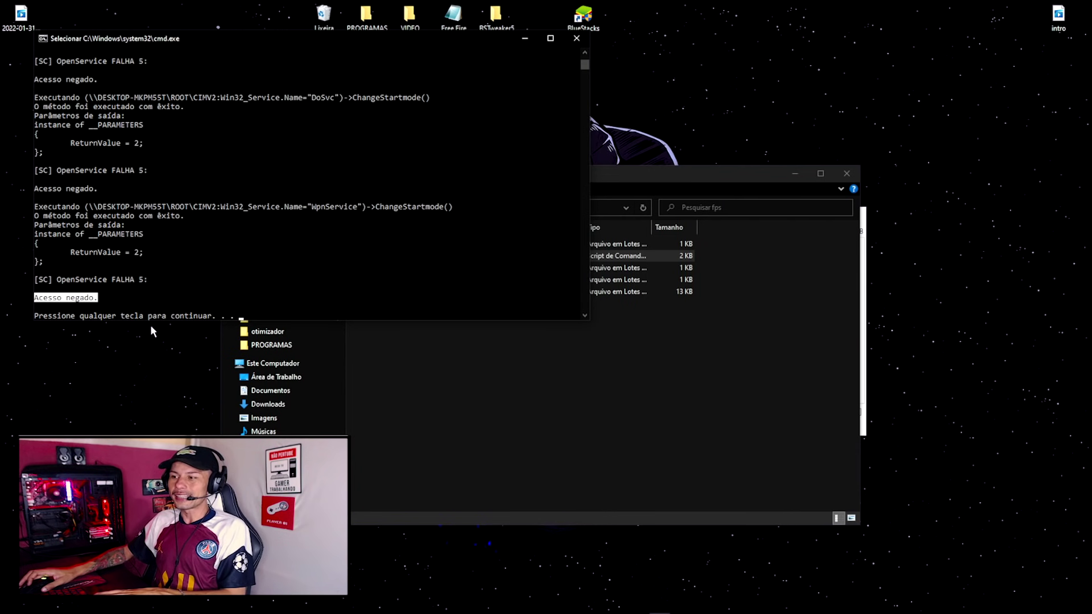
right_click(275, 306)
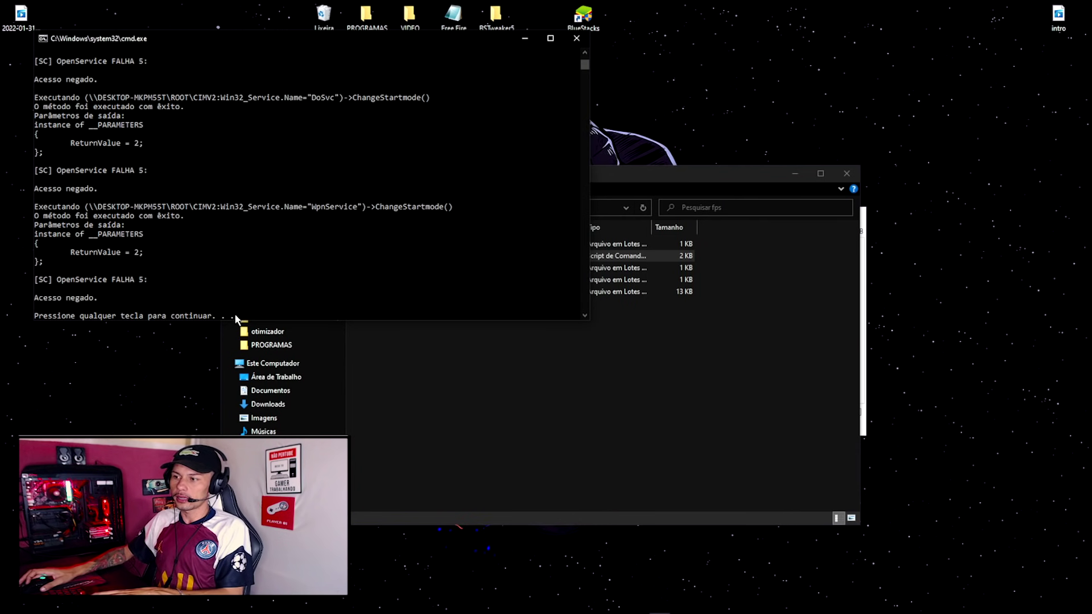
key(Return)
Run the Desativar Windows Update script, review its console output and dismiss the console once it finishes.
click(386, 269)
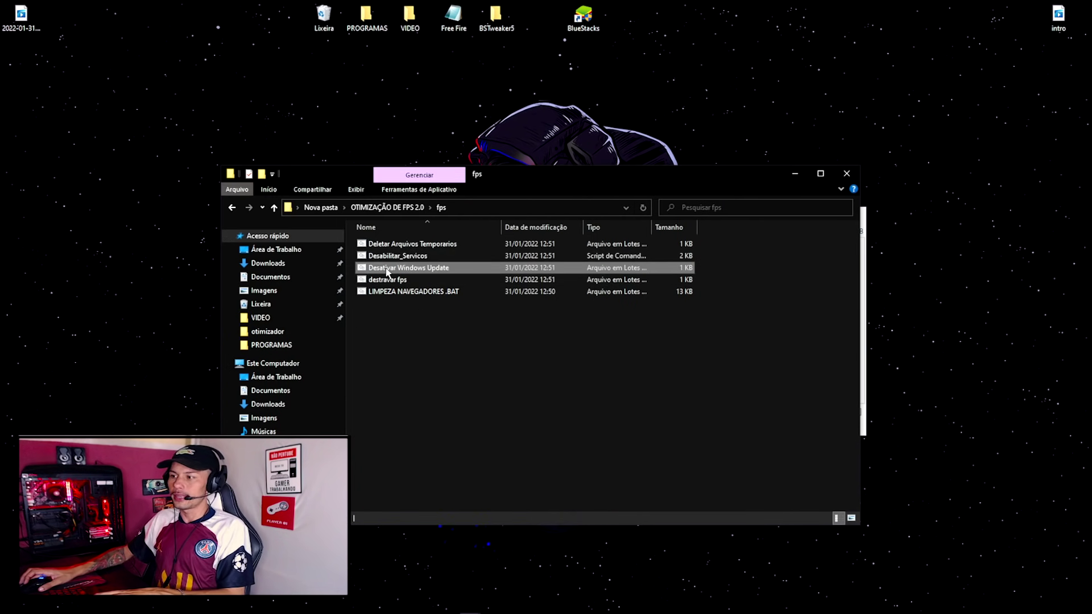
double_click(387, 270)
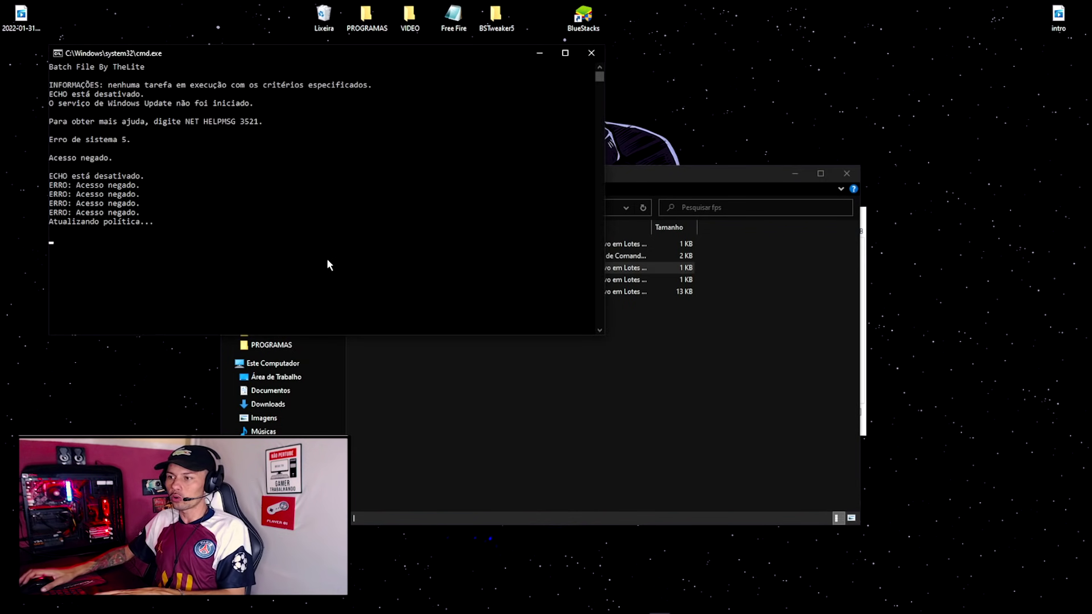
drag(50, 185, 144, 221)
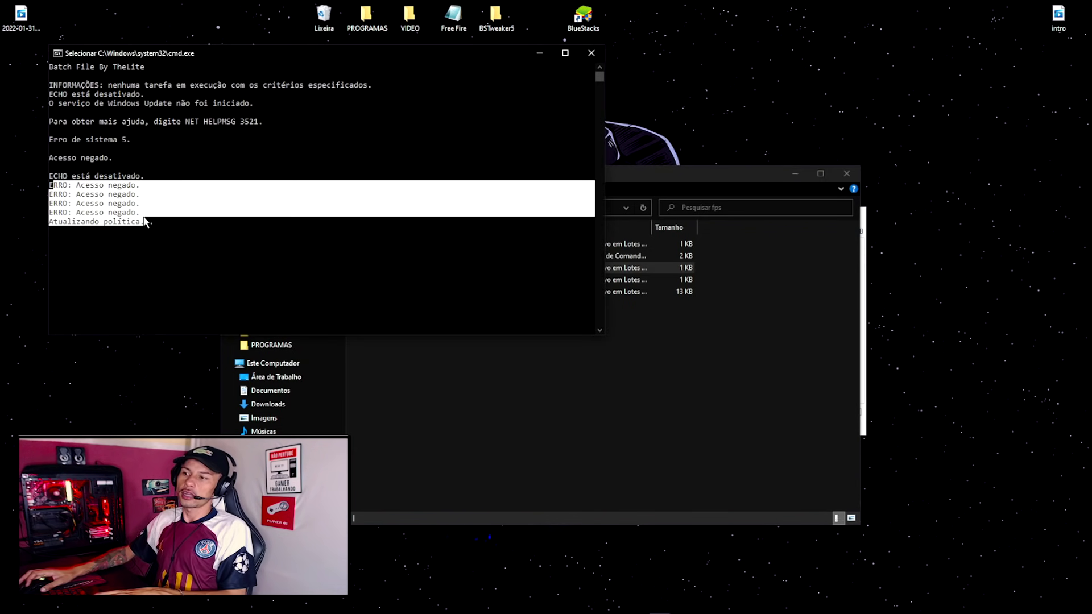
click(152, 239)
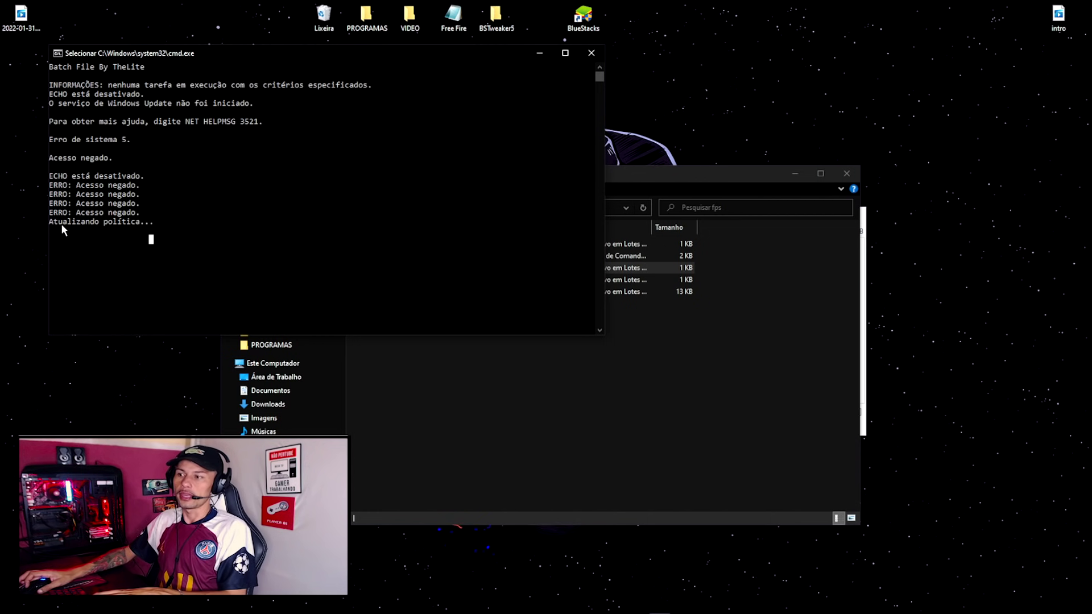
key(Escape)
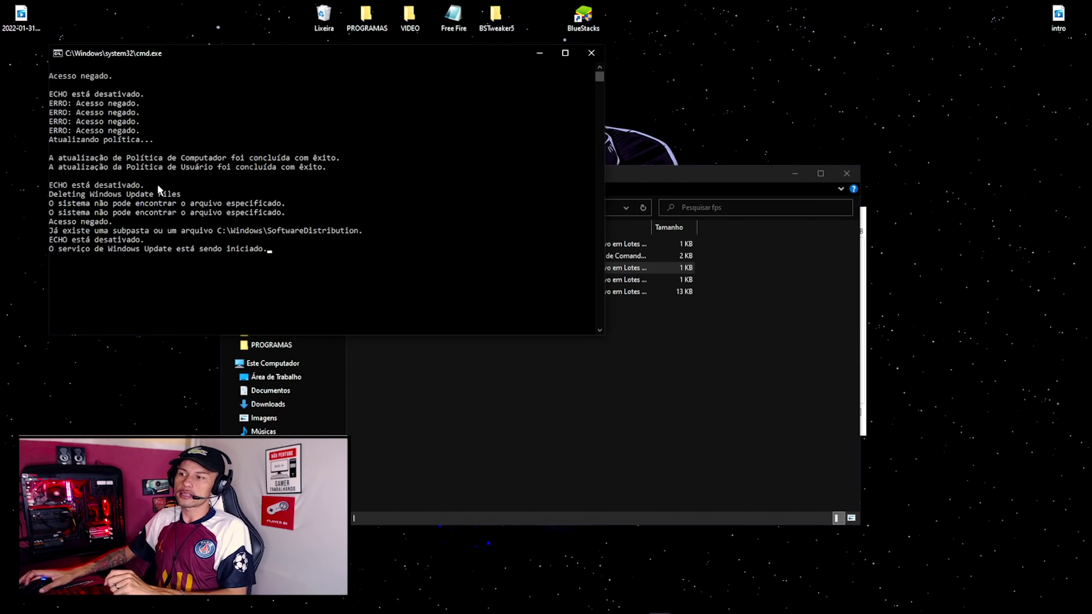
drag(72, 186, 153, 186)
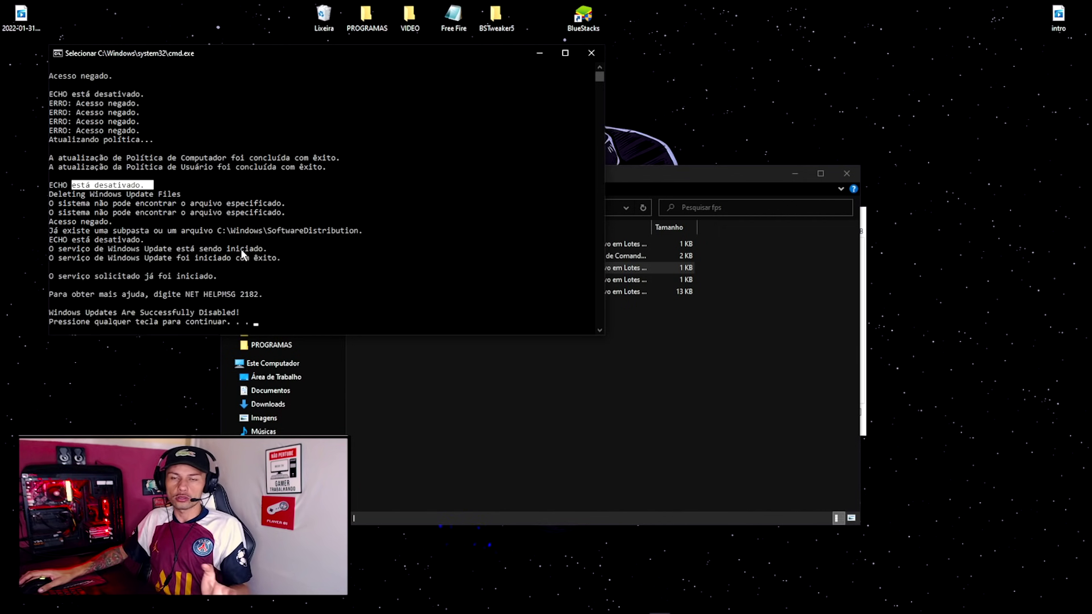
drag(75, 278, 178, 278)
click(219, 294)
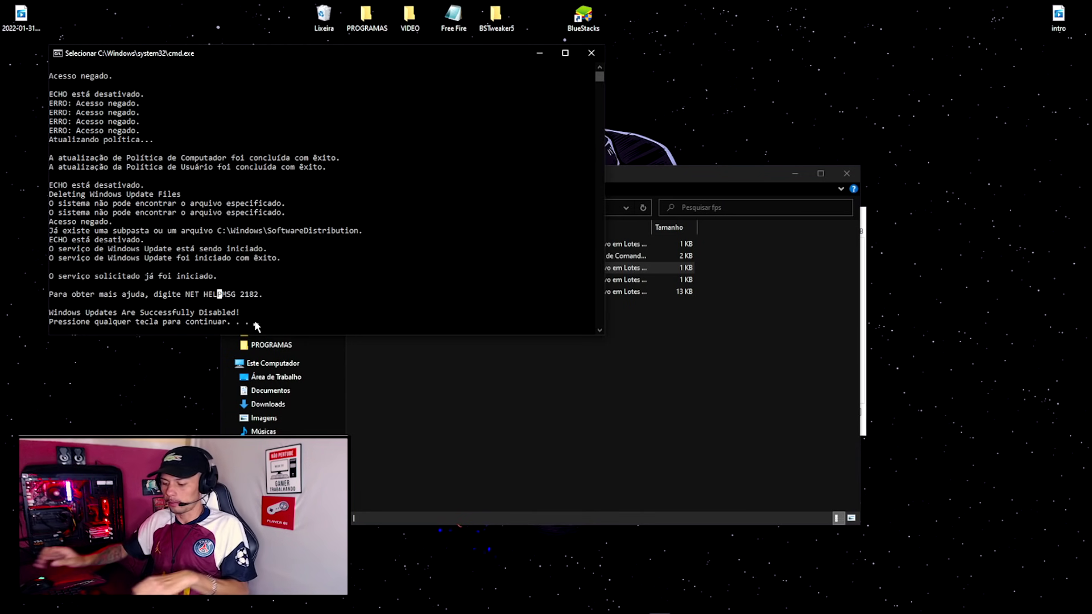
right_click(293, 320)
key(Return)
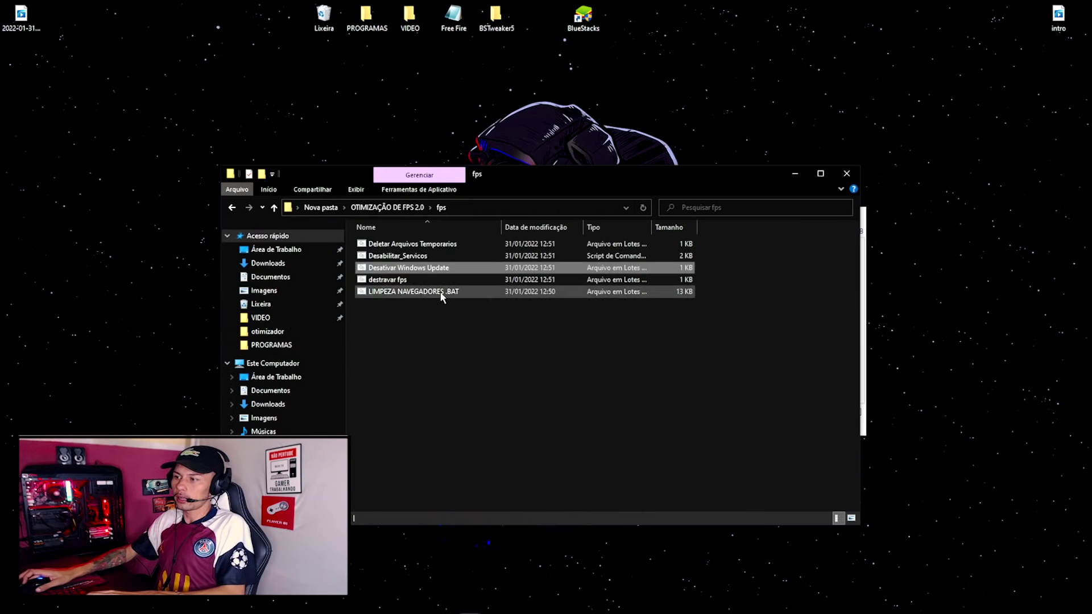
Run the destravar fps script and answer S to confirm deleting the files in the c:\ProgramData\BlueStacks\Logs folder.
click(391, 281)
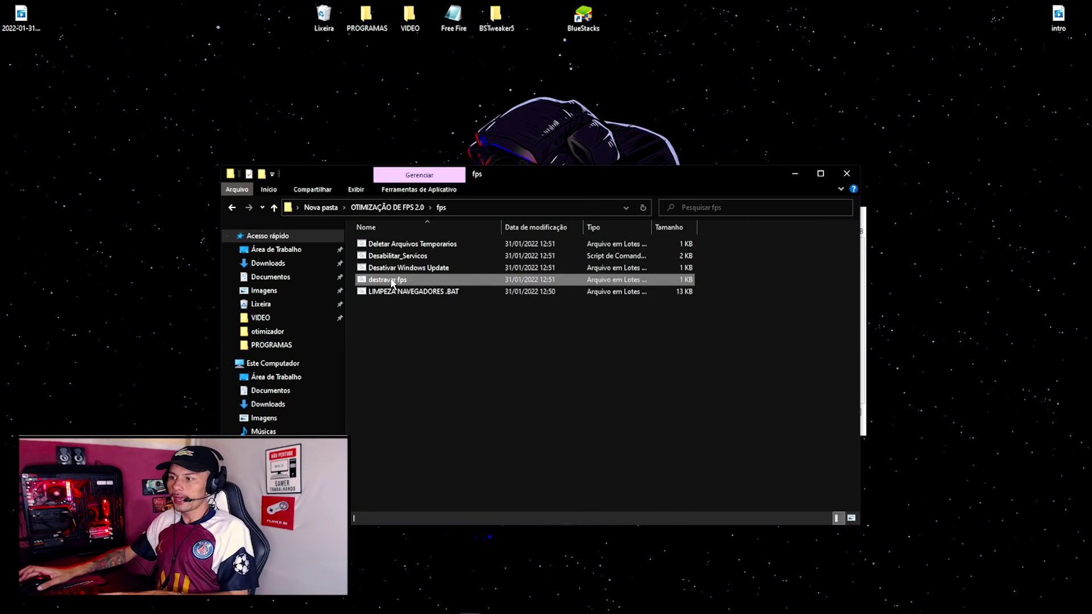
double_click(391, 281)
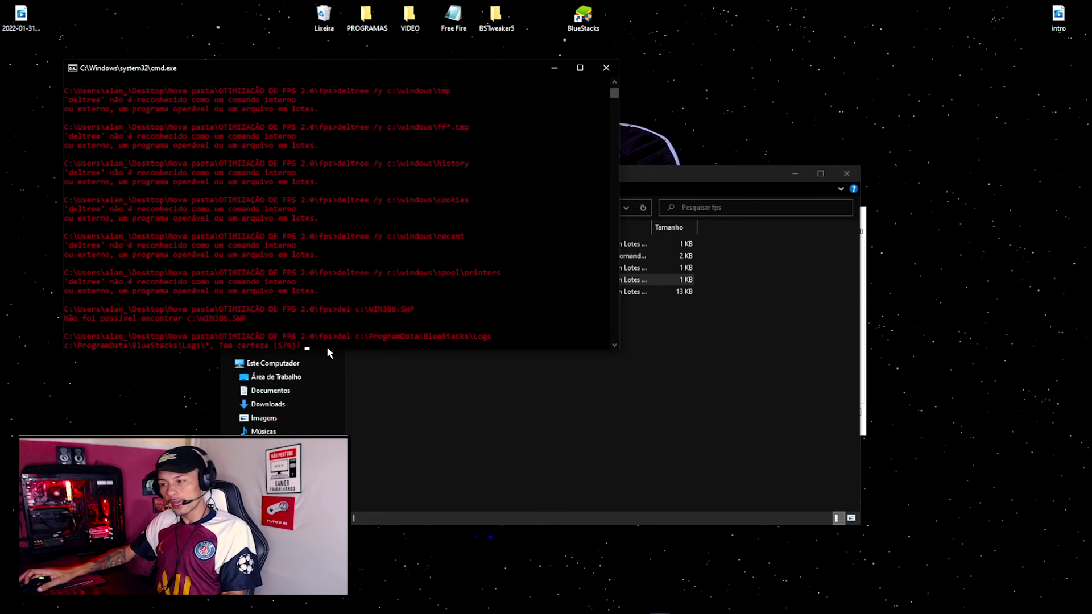
text(S)
key(Return)
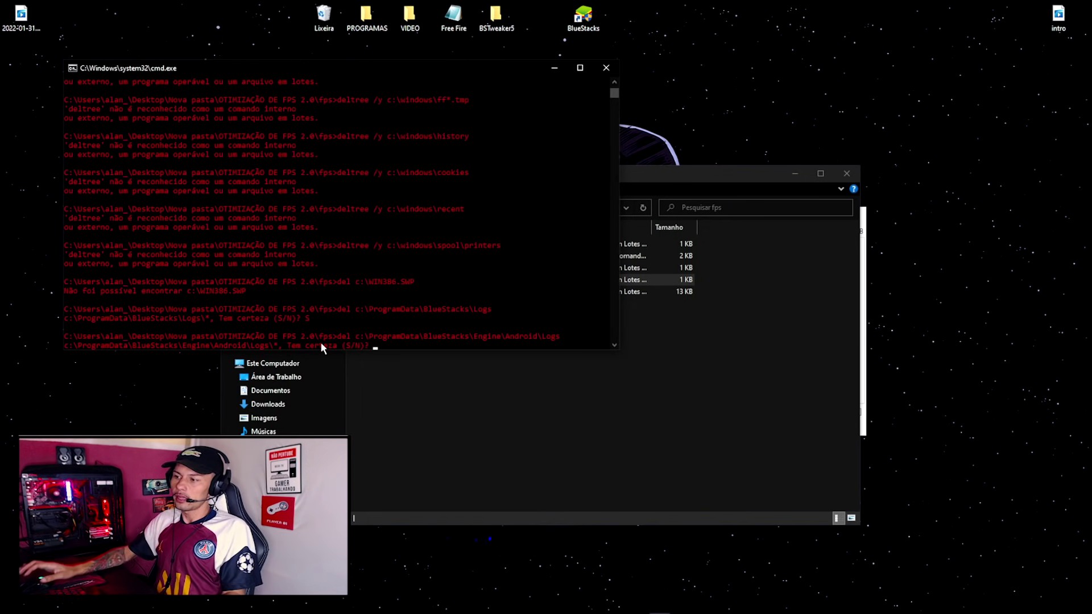